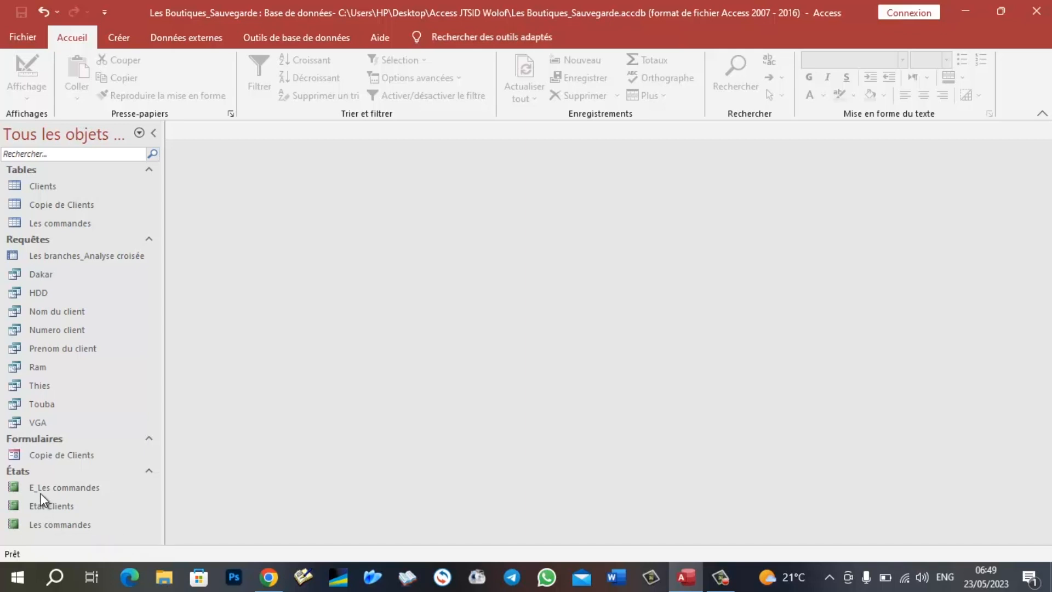
- Open the Copie de Clients form to view its client records, and close it
double_click(48, 456)
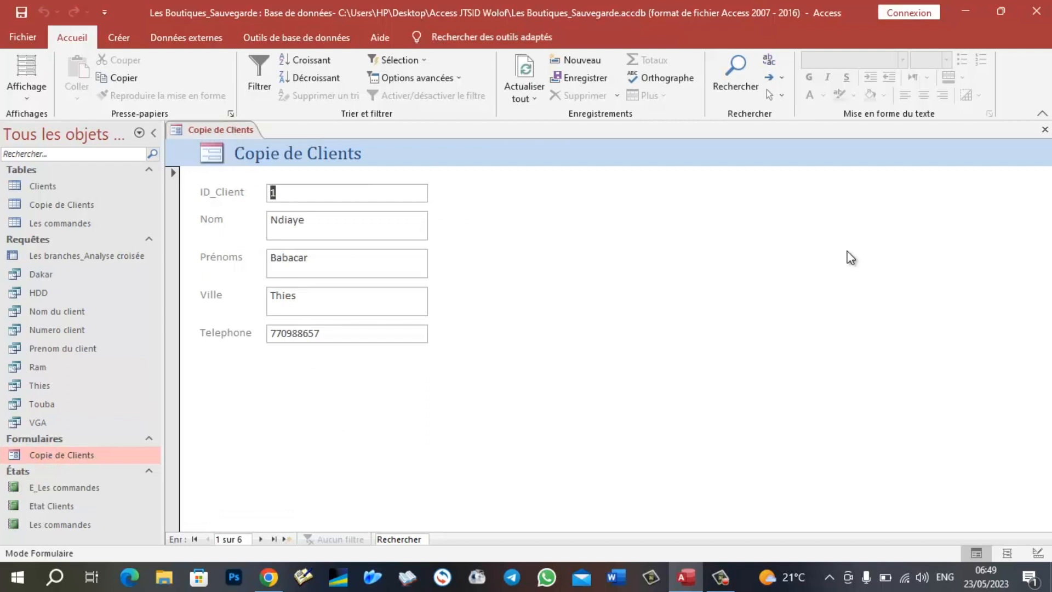
click(1047, 132)
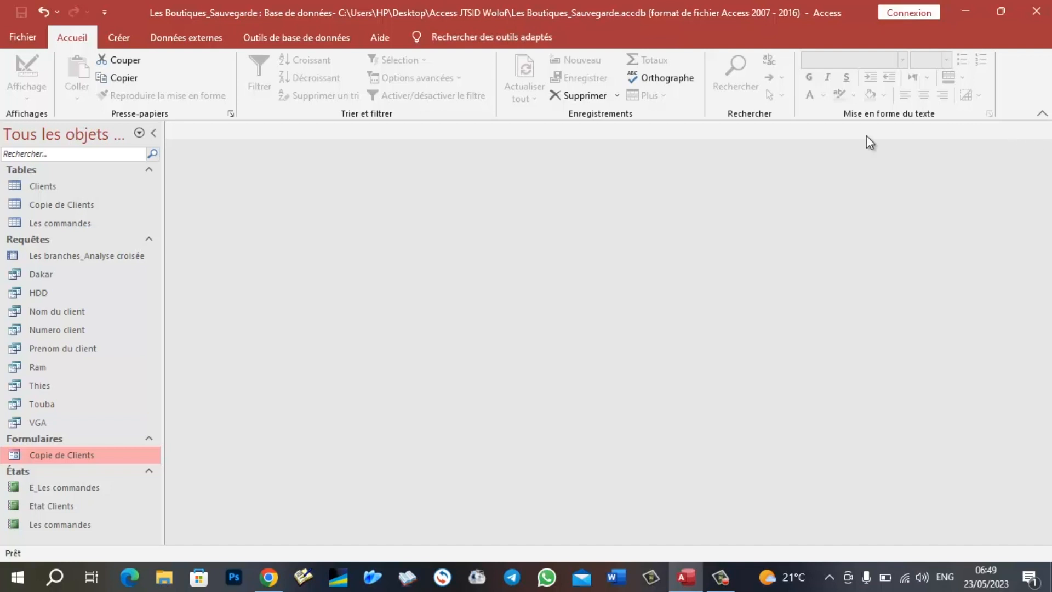
- Create a new macro and look through the list of available actions
click(120, 37)
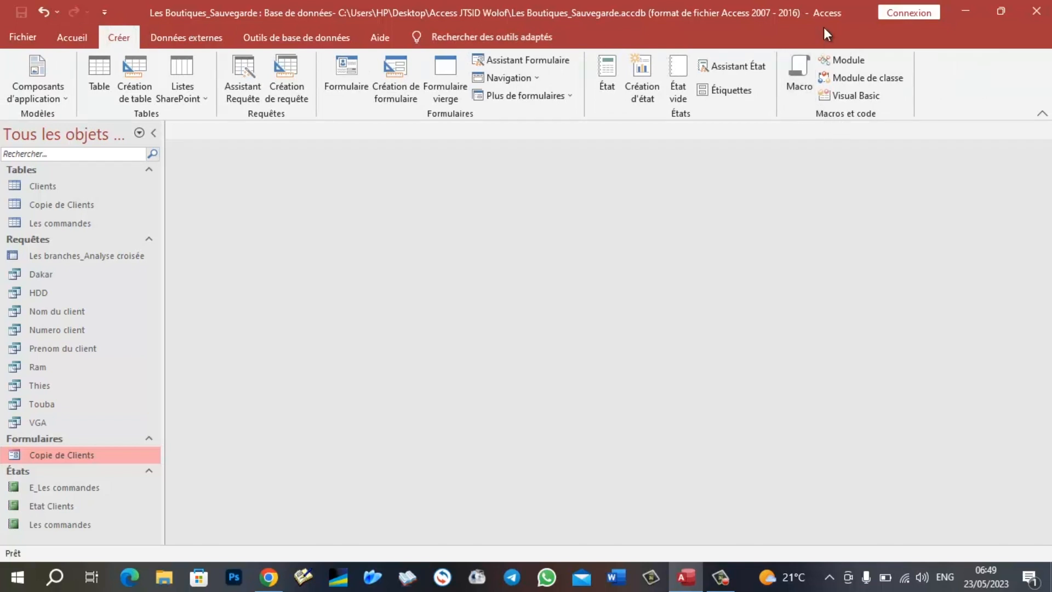
click(795, 74)
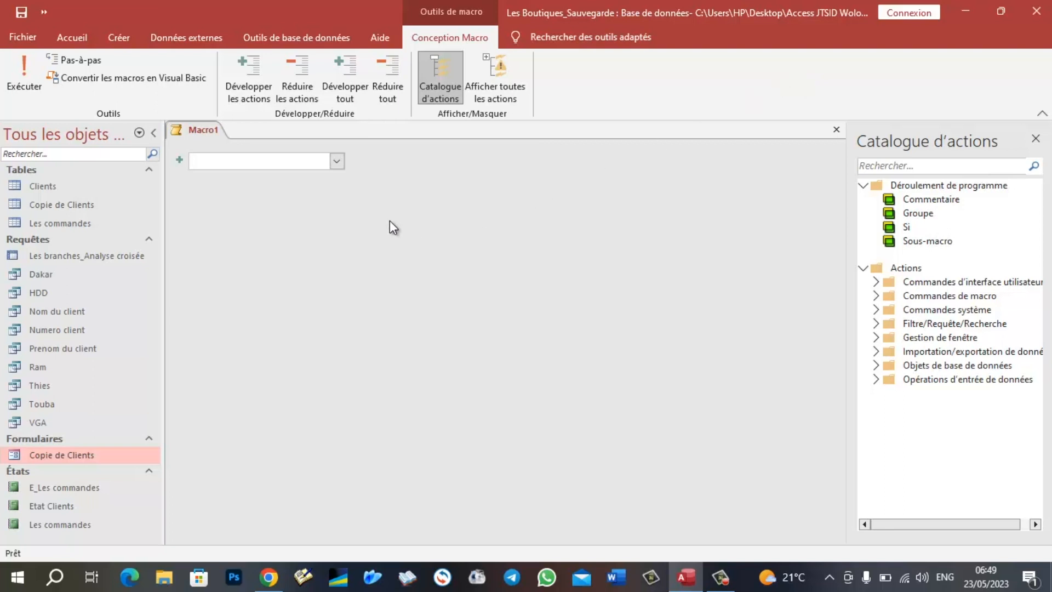
click(337, 162)
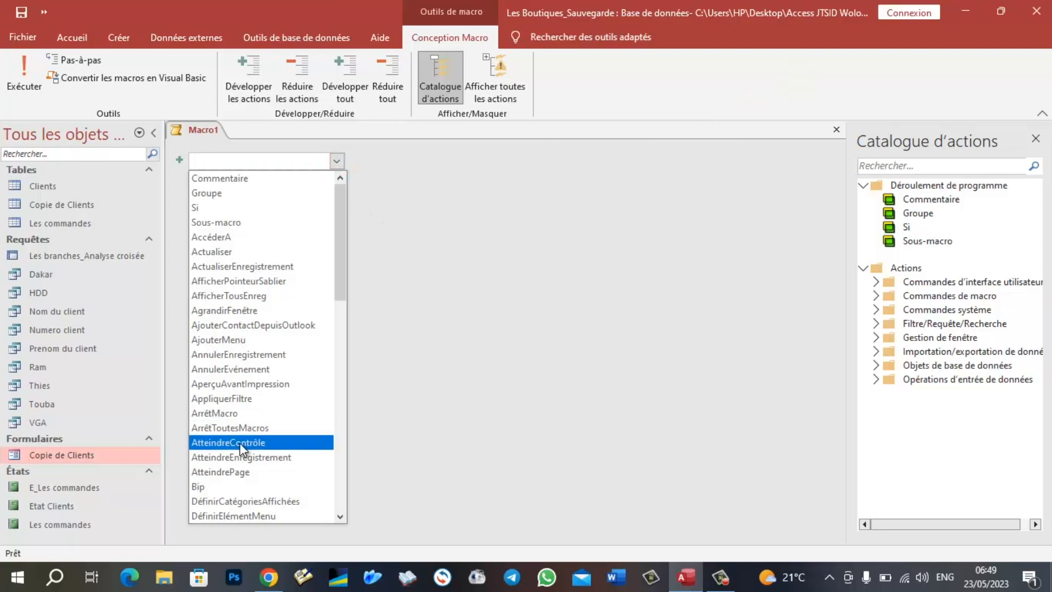
scroll(239, 443, down, 8)
scroll(239, 443, down, 4)
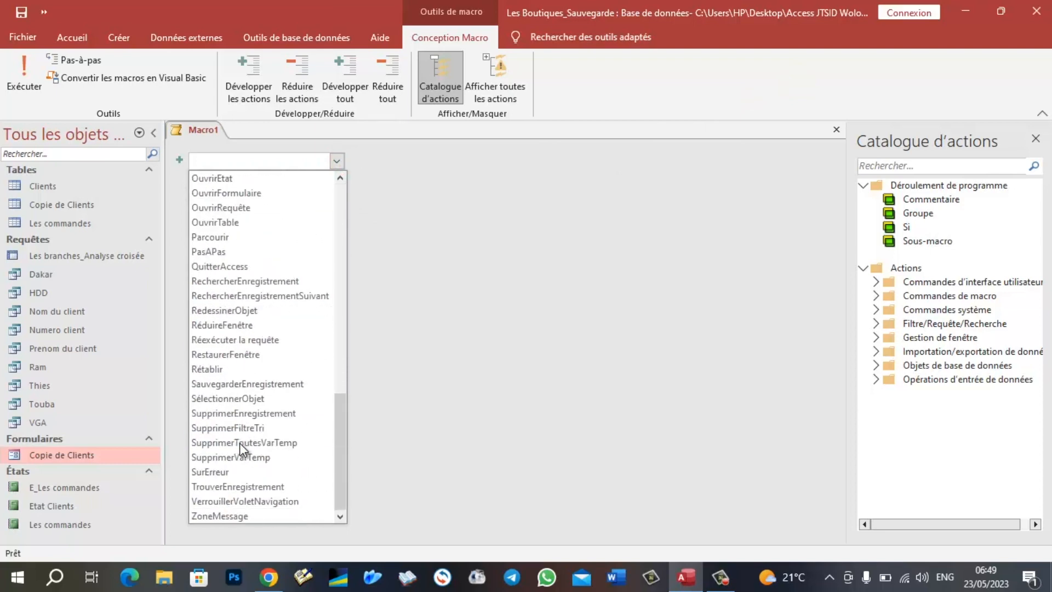
scroll(239, 442, up, 1)
scroll(239, 442, up, 13)
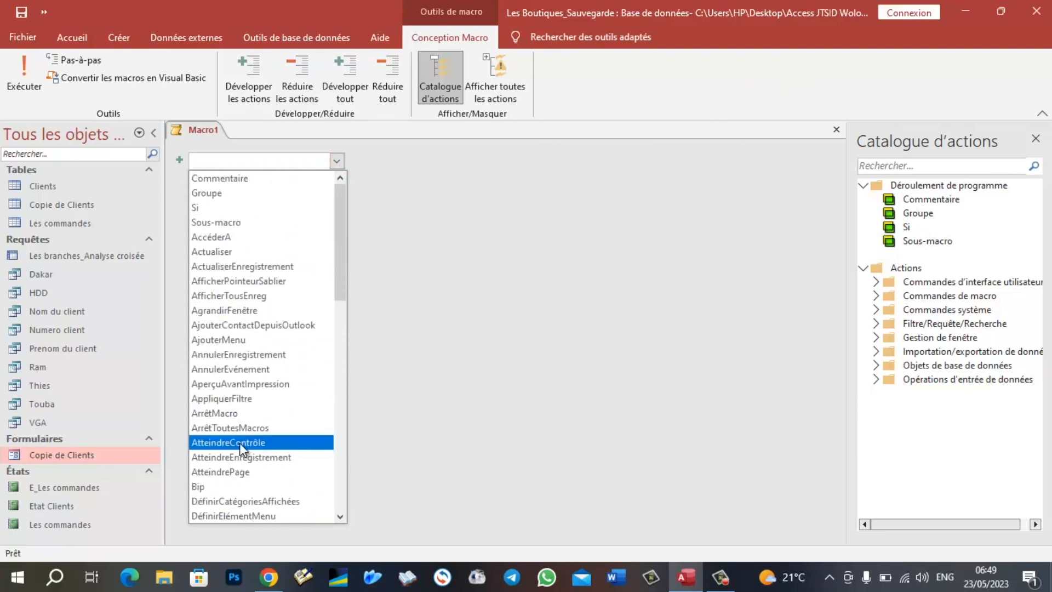
click(542, 279)
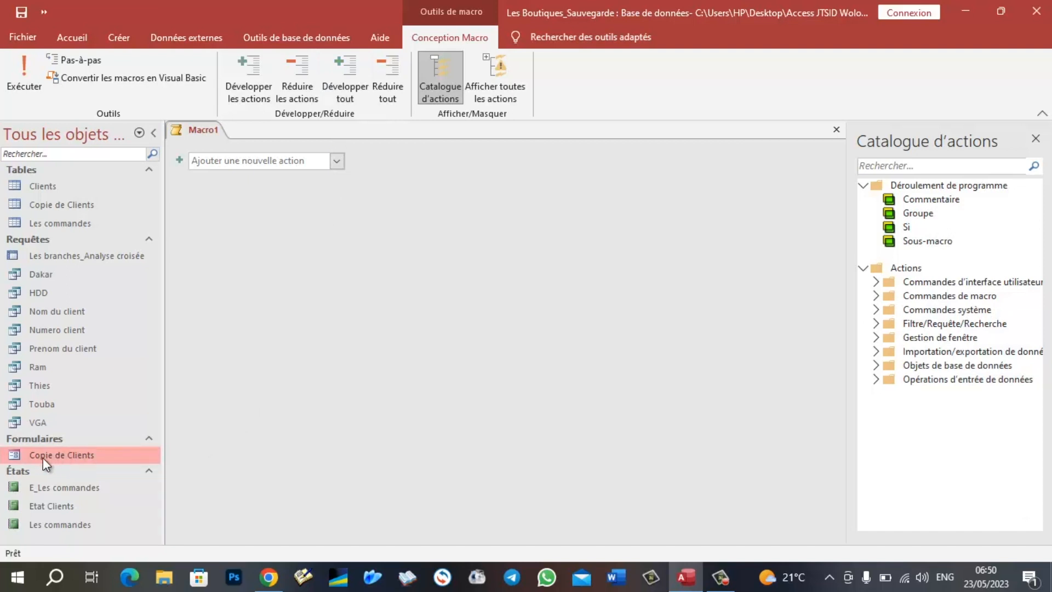
- Add an OuvrirFormulaire action to the macro for the Copie de Clients form, with the data mode set to Ajout
click(337, 162)
drag(337, 213, 339, 360)
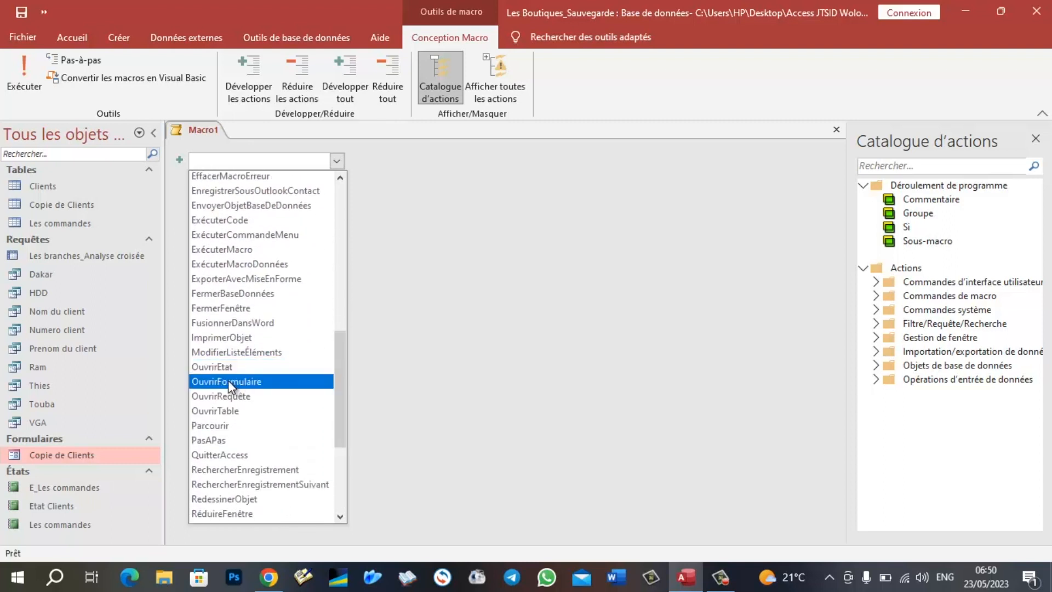
click(259, 382)
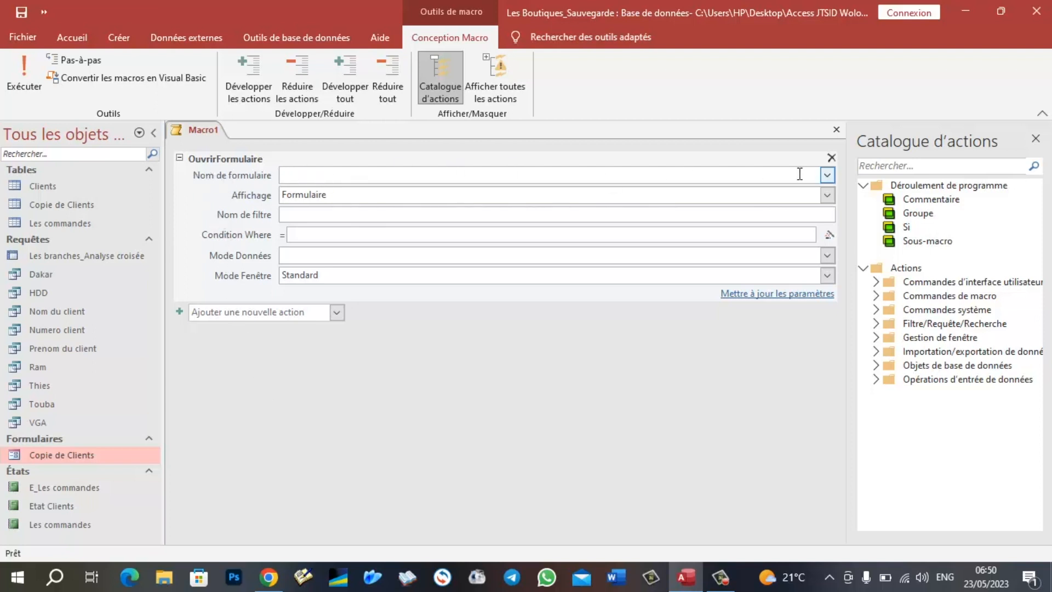
click(829, 175)
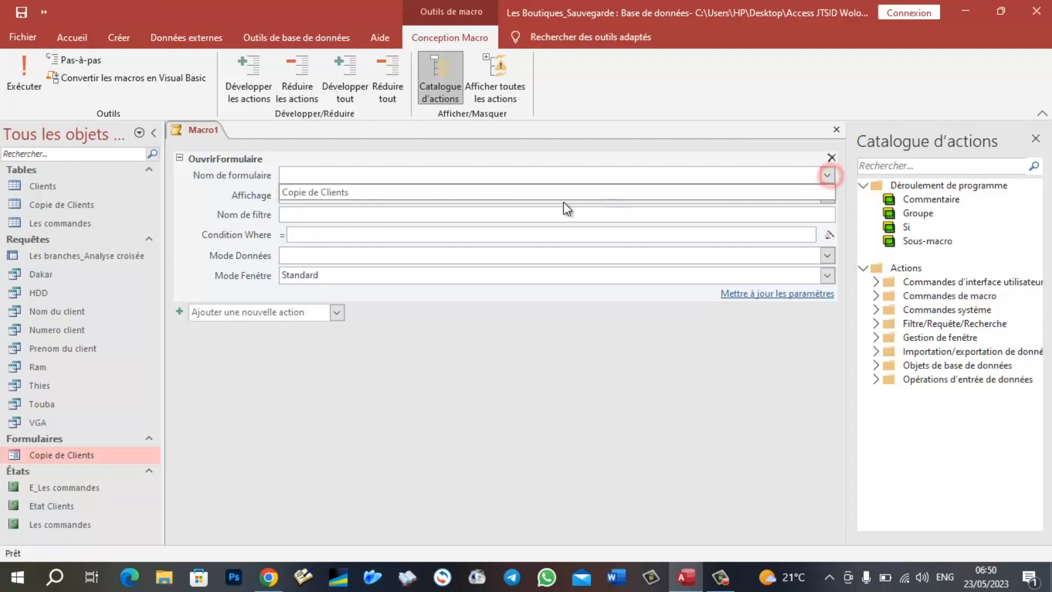
click(331, 194)
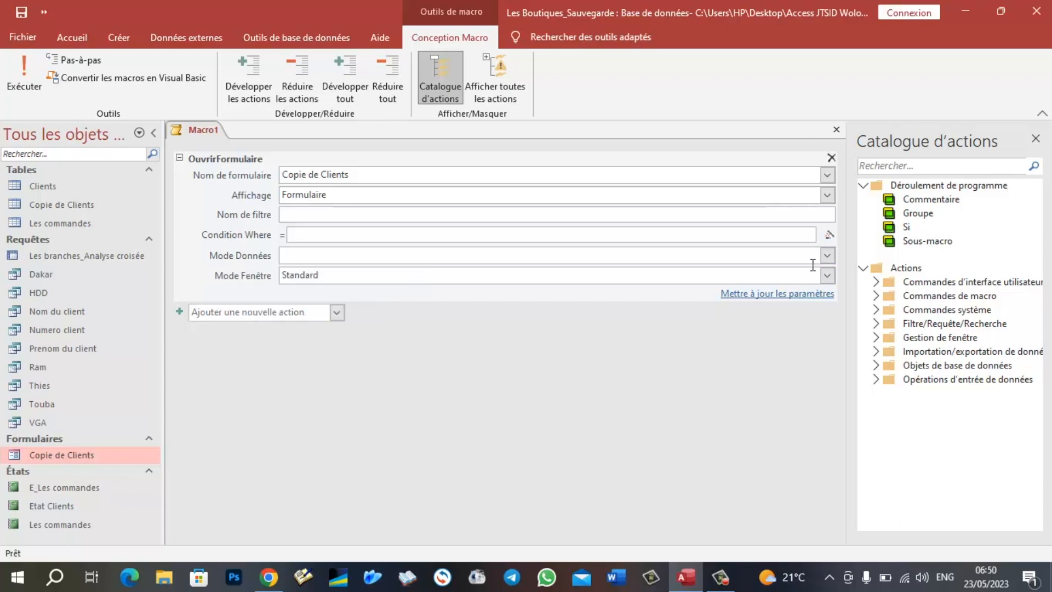
click(825, 255)
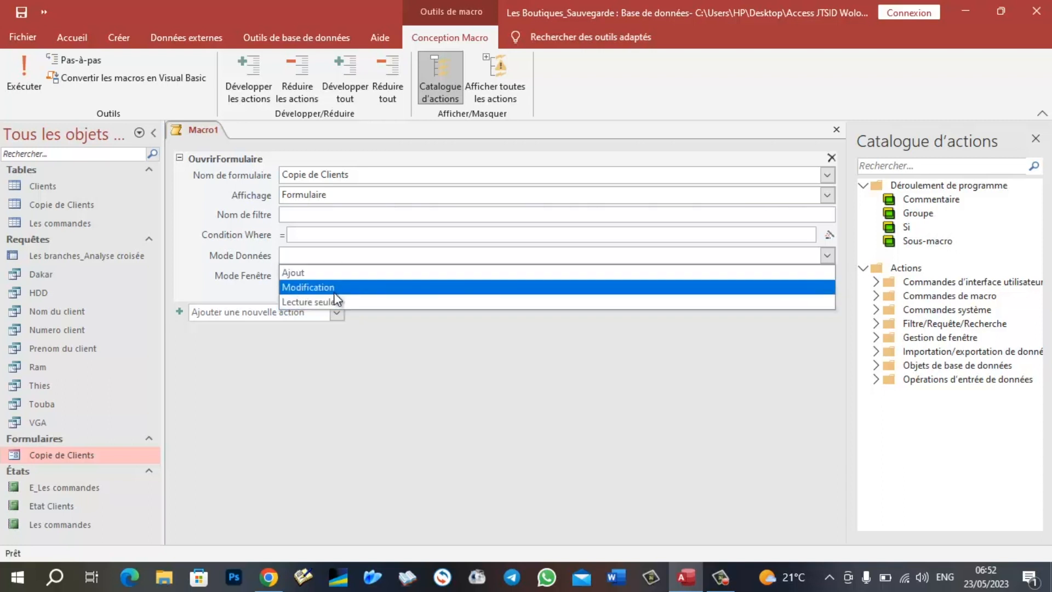
click(291, 273)
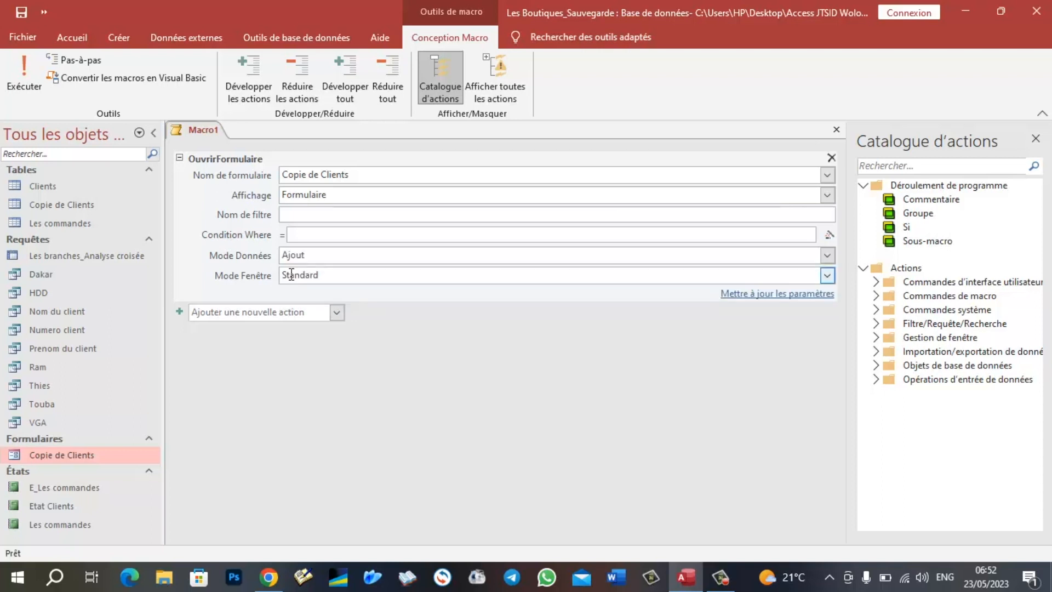
click(542, 482)
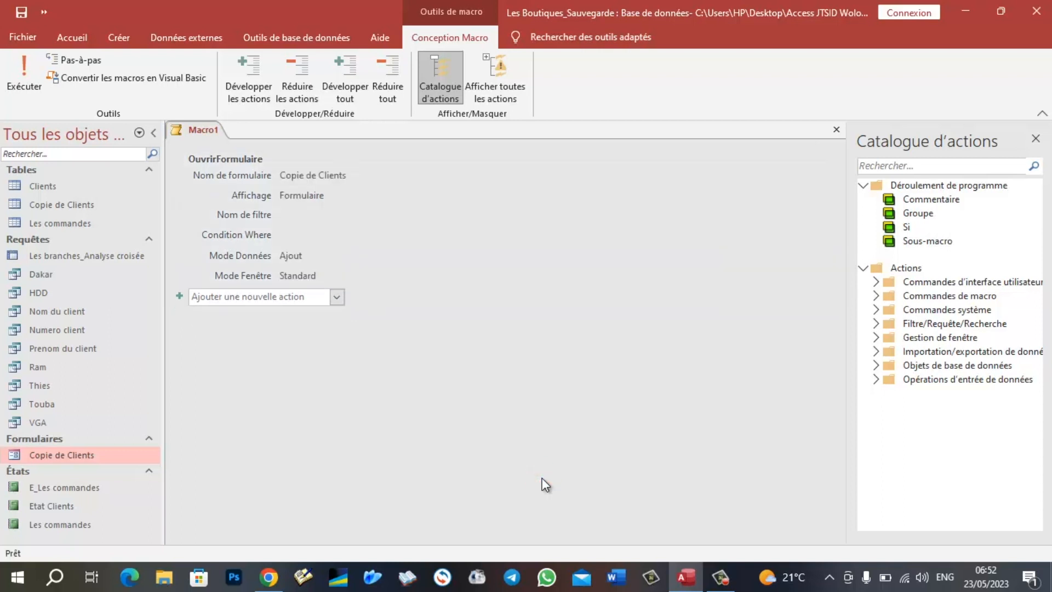
- Save the macro as "Macro Ajout" and close its design
key(ctrl+s)
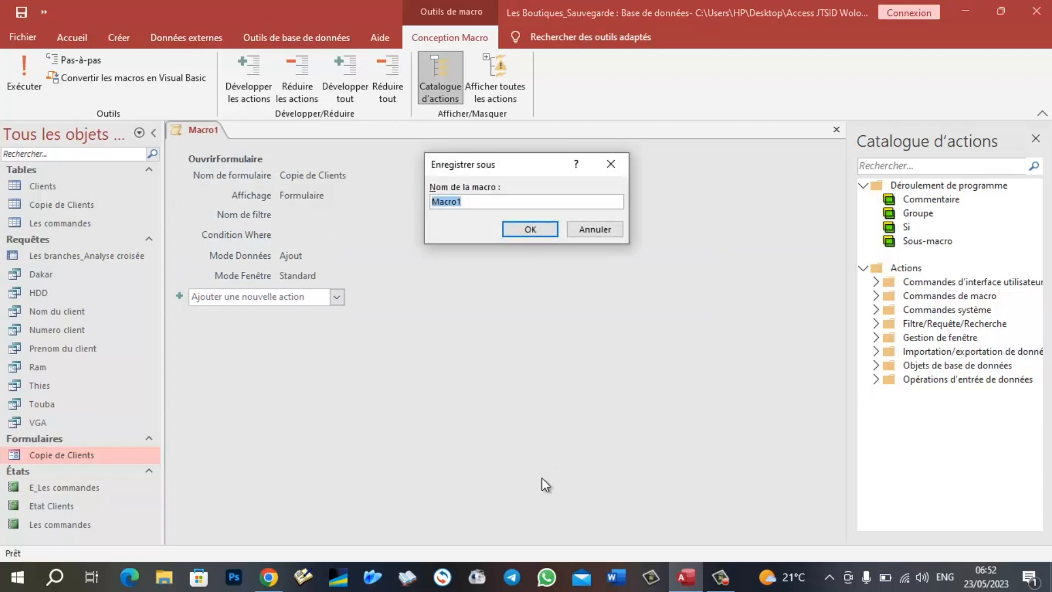
click(506, 205)
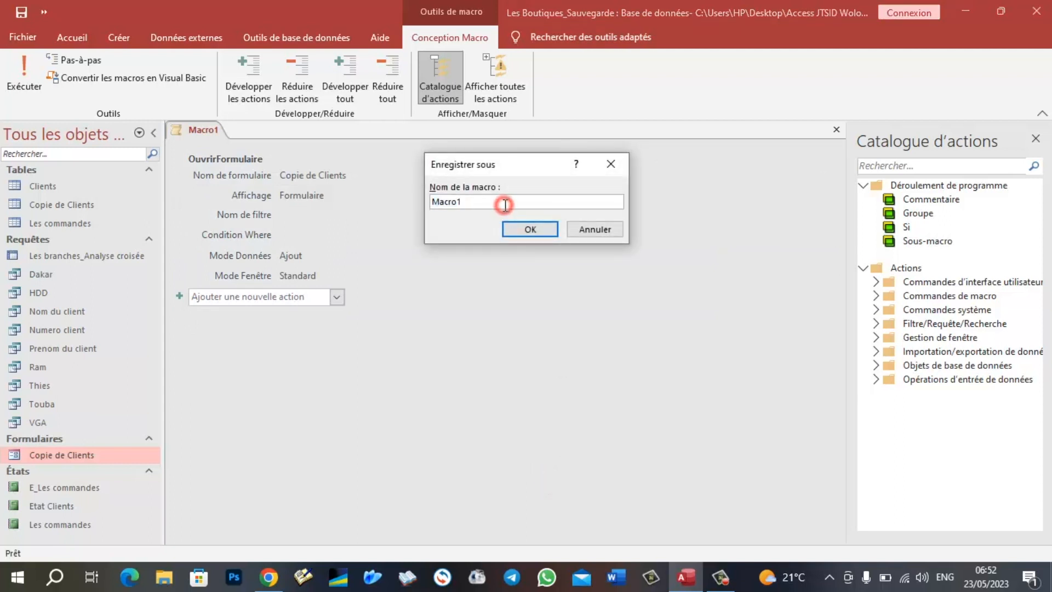
key(BackSpace)
text(Ajout)
click(515, 225)
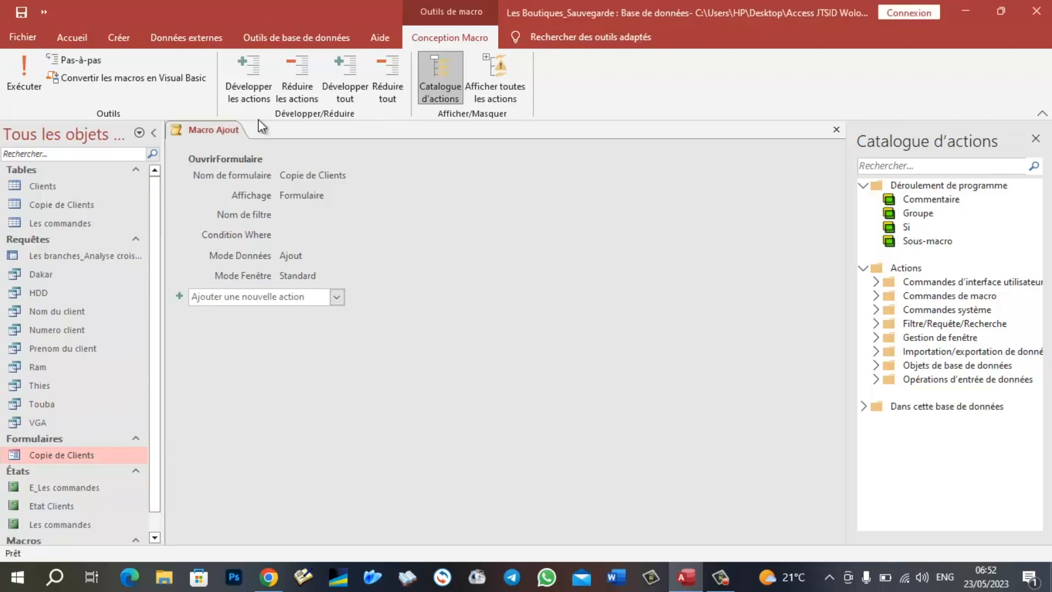
scroll(2, 475, down, 1)
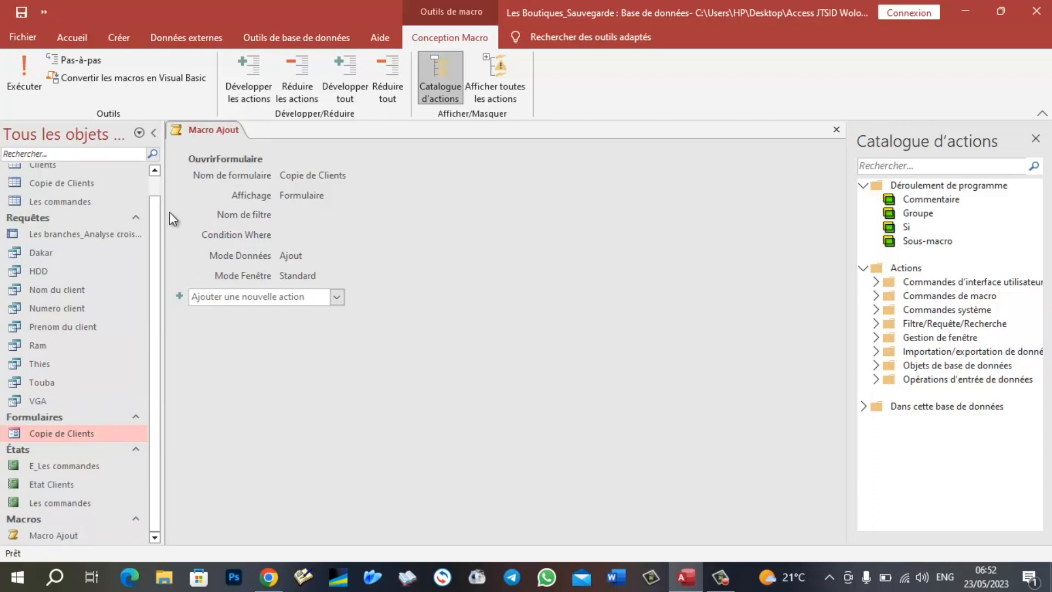
click(836, 129)
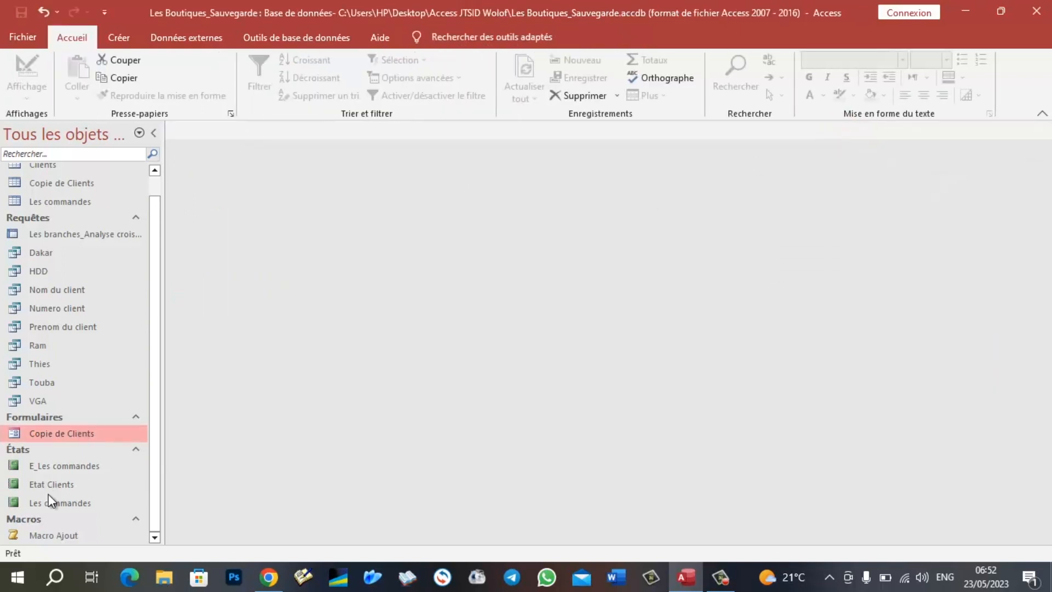
- Run Macro Ajout to test it, and close the form it opens
double_click(60, 530)
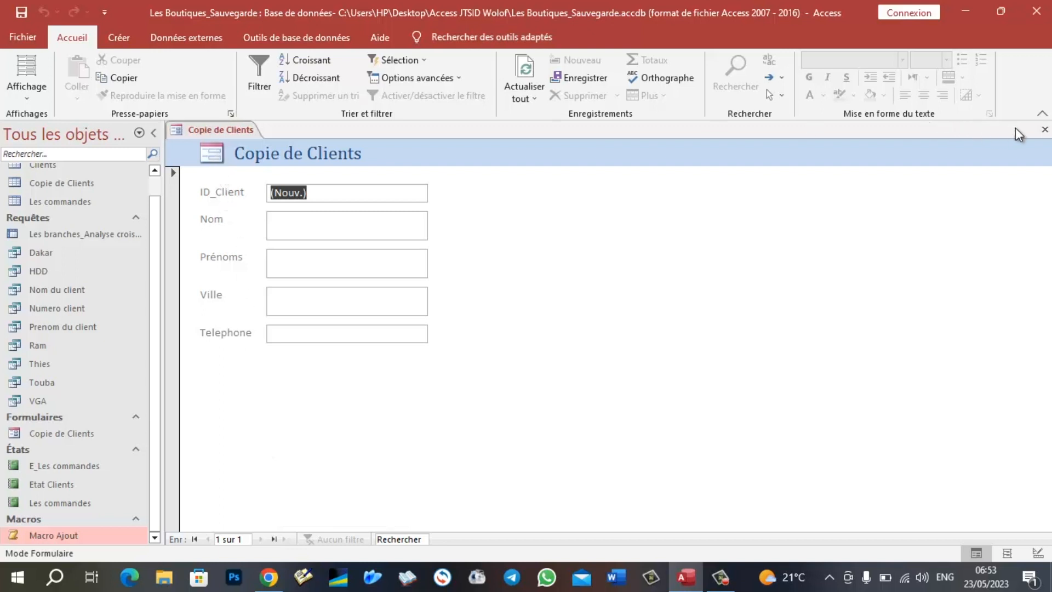
click(1043, 131)
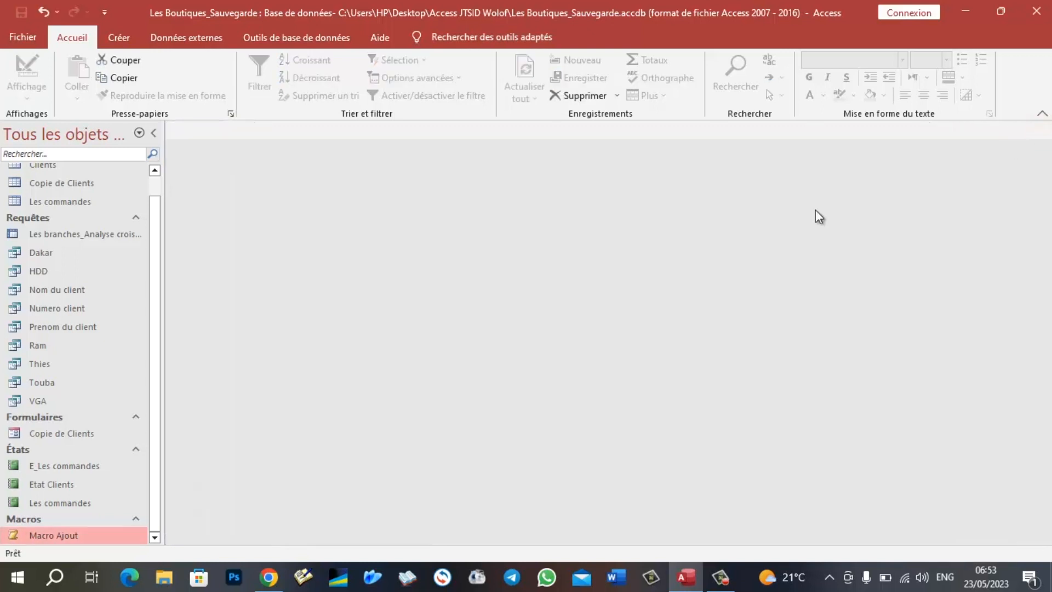
- Open Macro Ajout in design view, examine its Mode Données options, and close it without changing anything
right_click(55, 537)
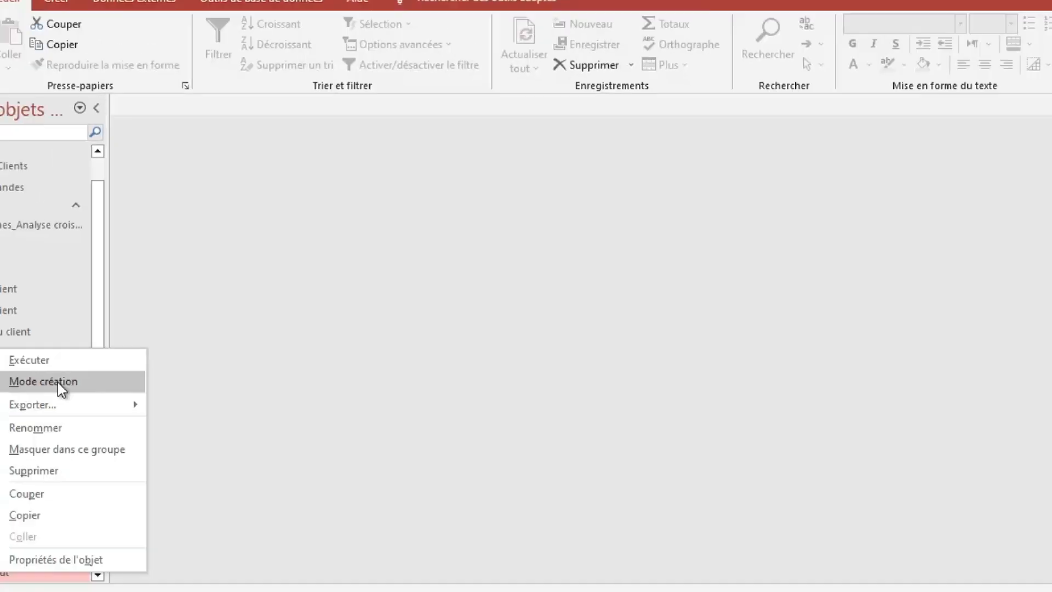
click(59, 383)
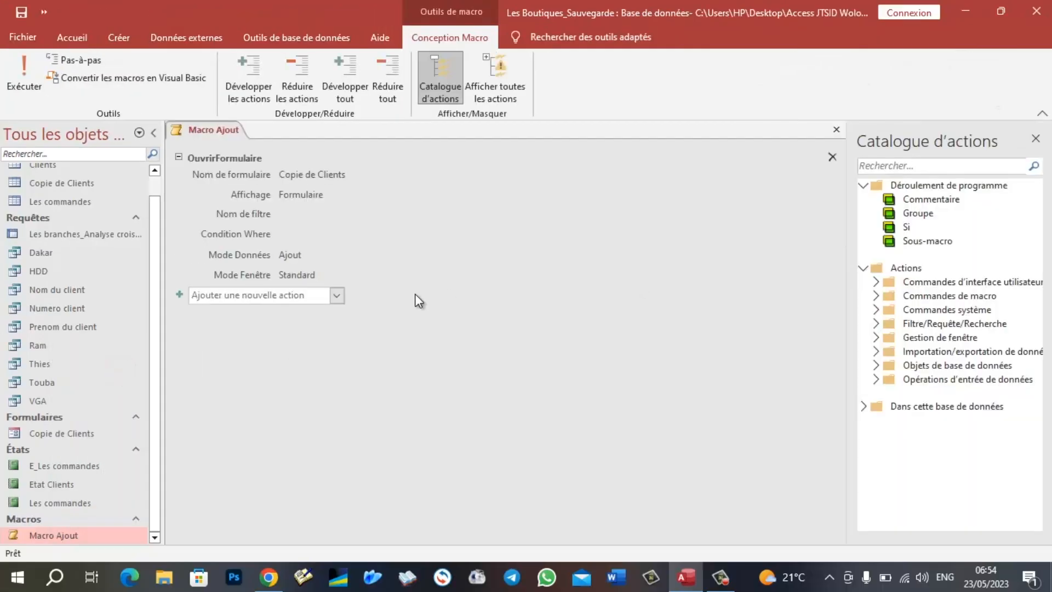
click(275, 235)
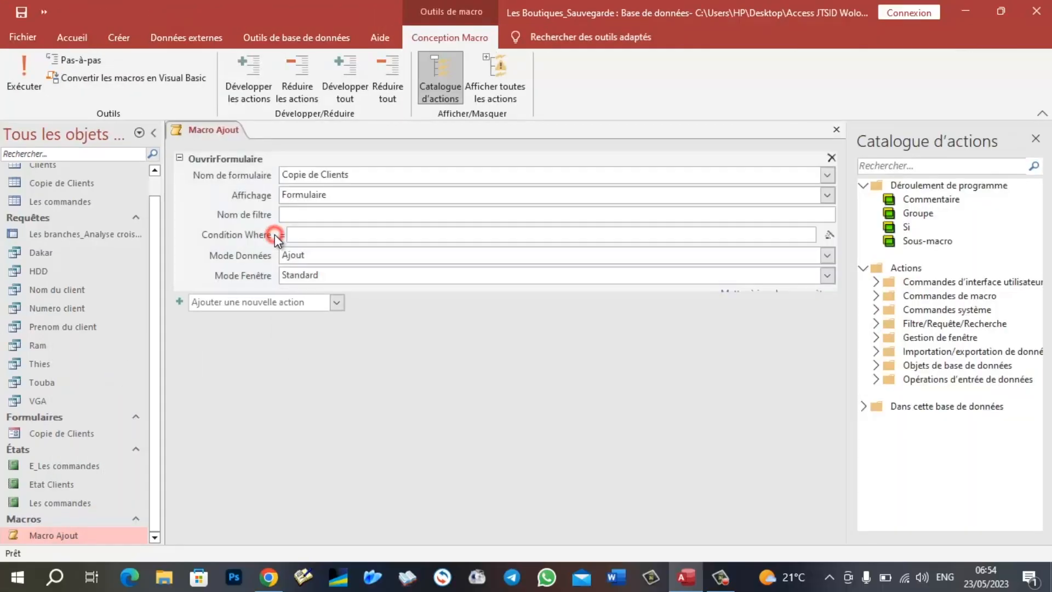
click(826, 255)
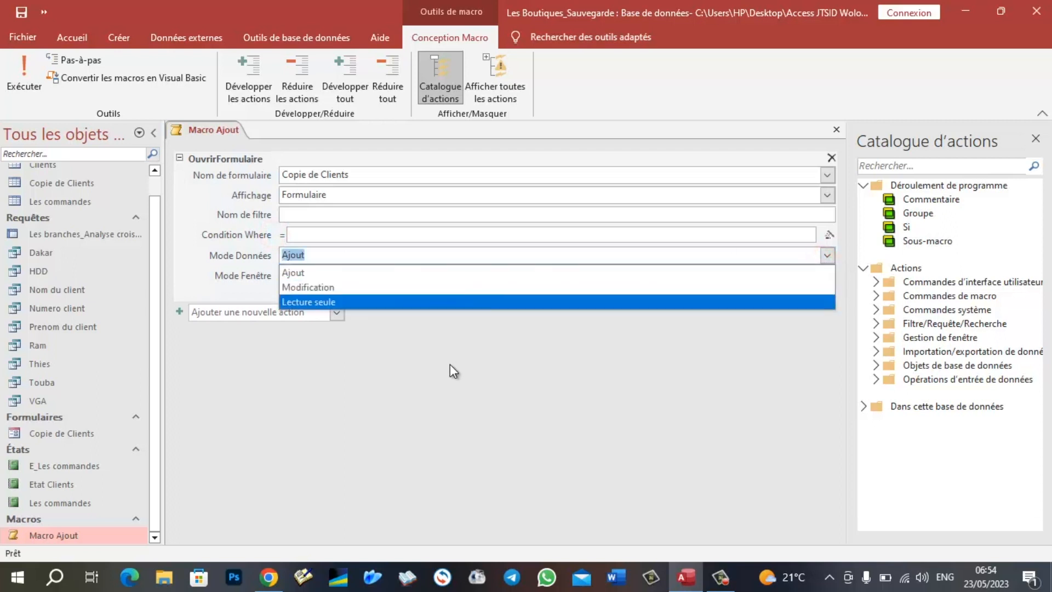
click(450, 364)
click(837, 130)
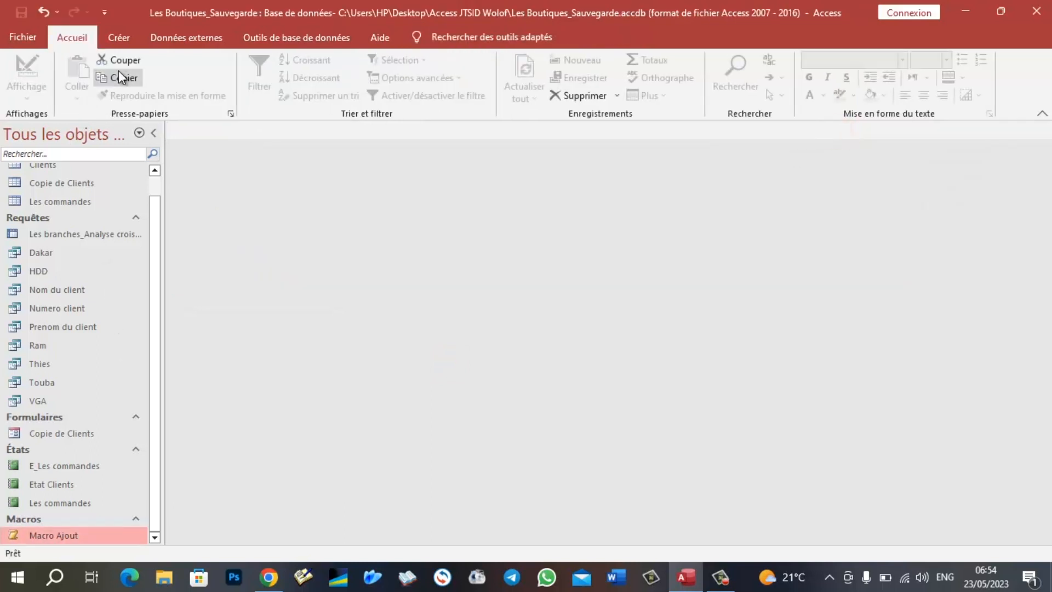
- Create another macro containing an OuvrirFormulaire action
click(126, 46)
click(795, 72)
click(340, 163)
scroll(245, 340, down, 6)
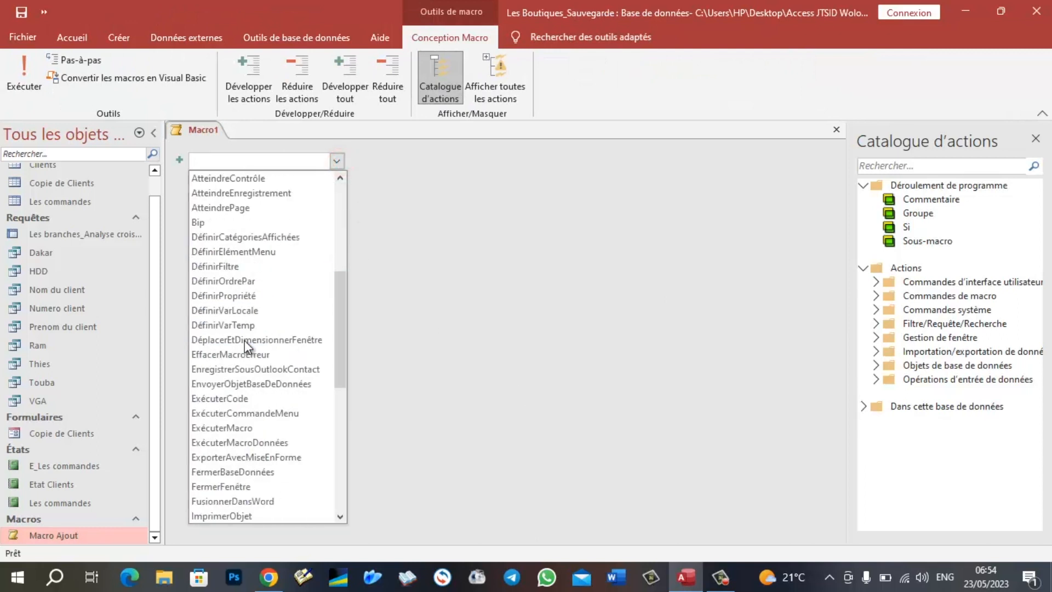
scroll(244, 340, down, 3)
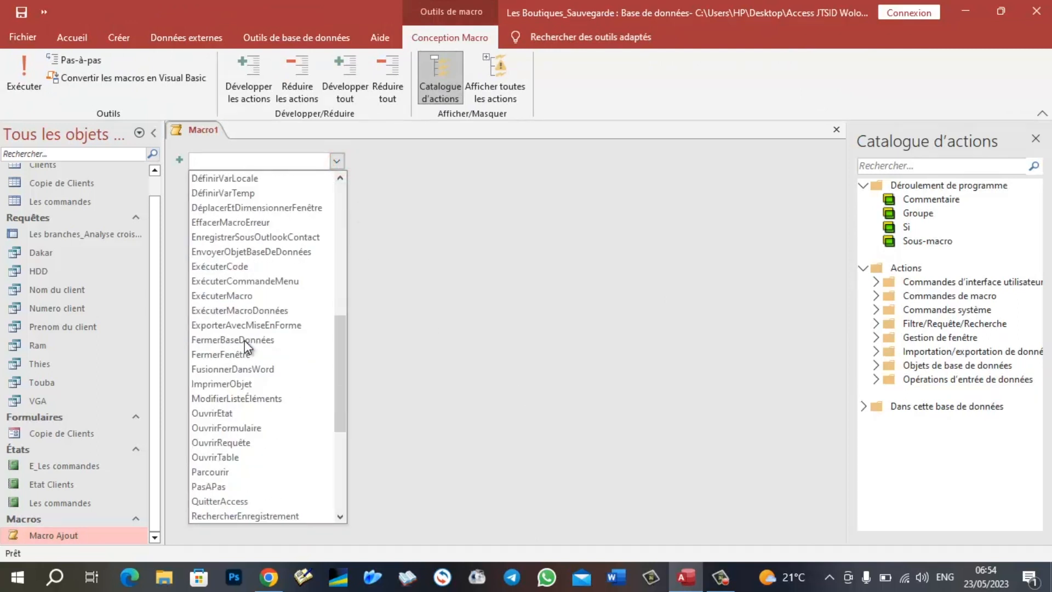
click(251, 428)
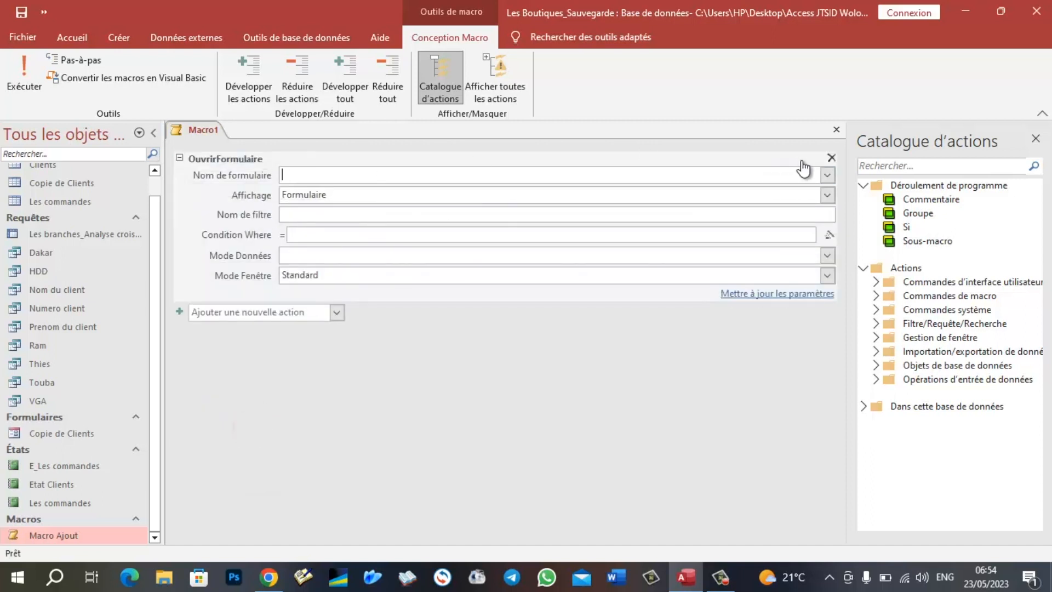
- Set the action's form name to Copie de Clients and its data mode to Modification
click(827, 175)
click(336, 193)
click(827, 254)
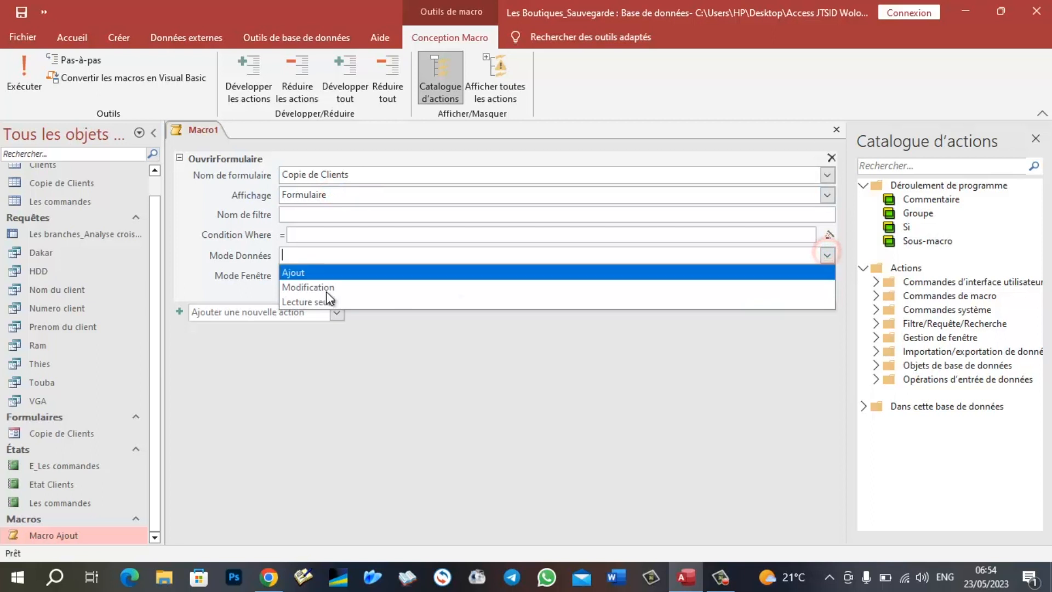
click(297, 288)
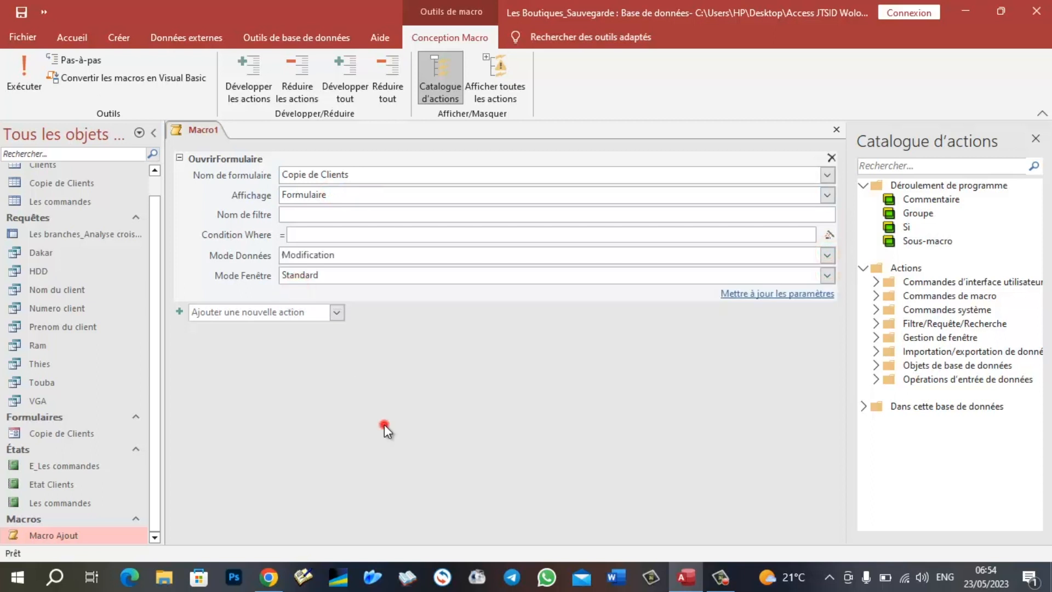
click(384, 424)
- Save the macro as "Macro mod" and close its design
key(ctrl+s)
click(485, 206)
text(m)
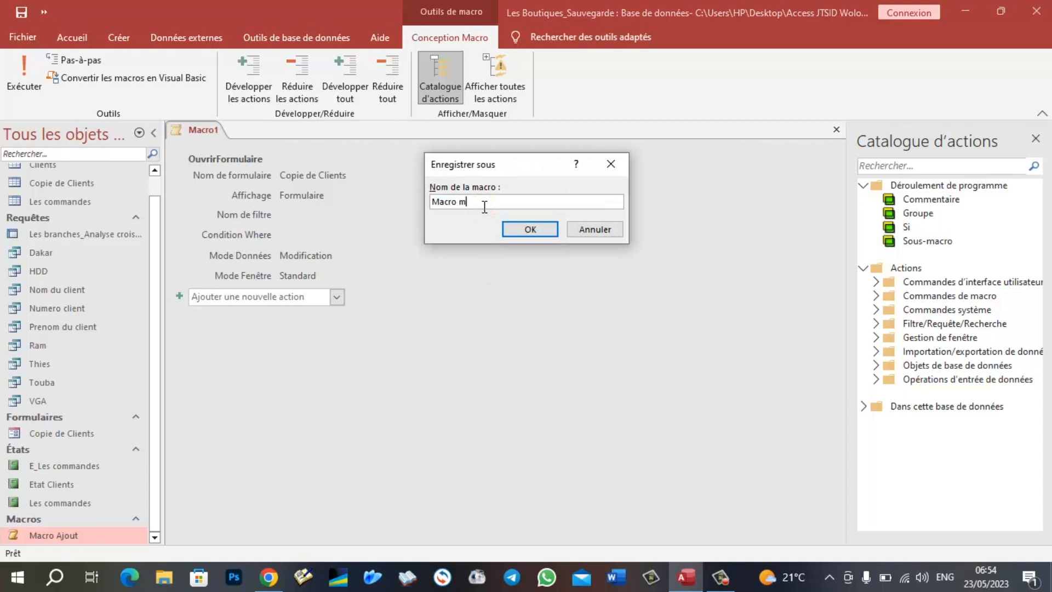
text(od)
key(Return)
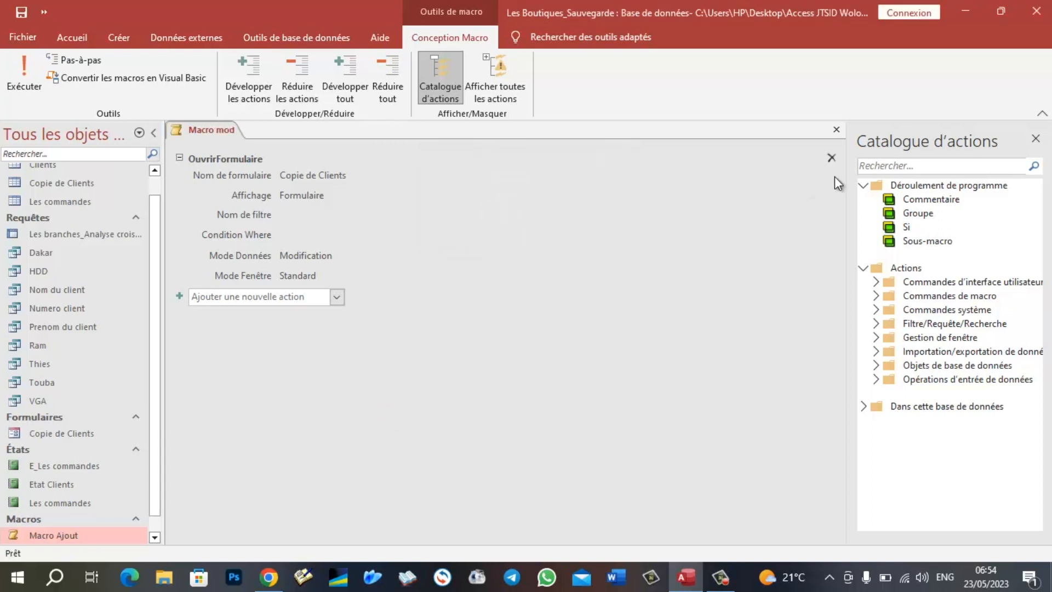
click(836, 129)
scroll(80, 491, down, 1)
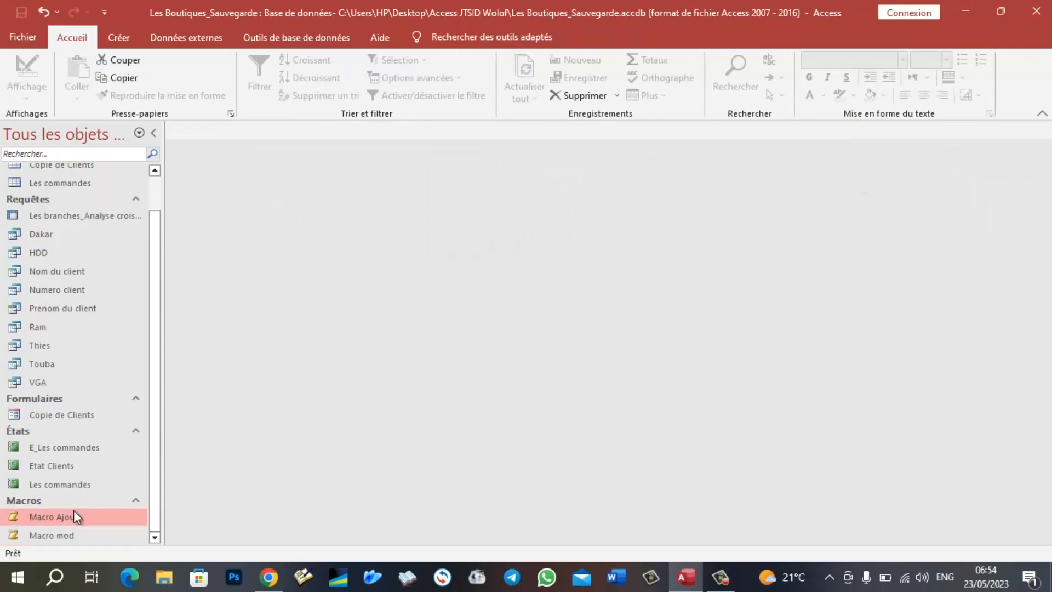
- Collapse the Requêtes, Tables and États groups in the object list, leaving Formulaires and Macros expanded
click(28, 200)
click(31, 171)
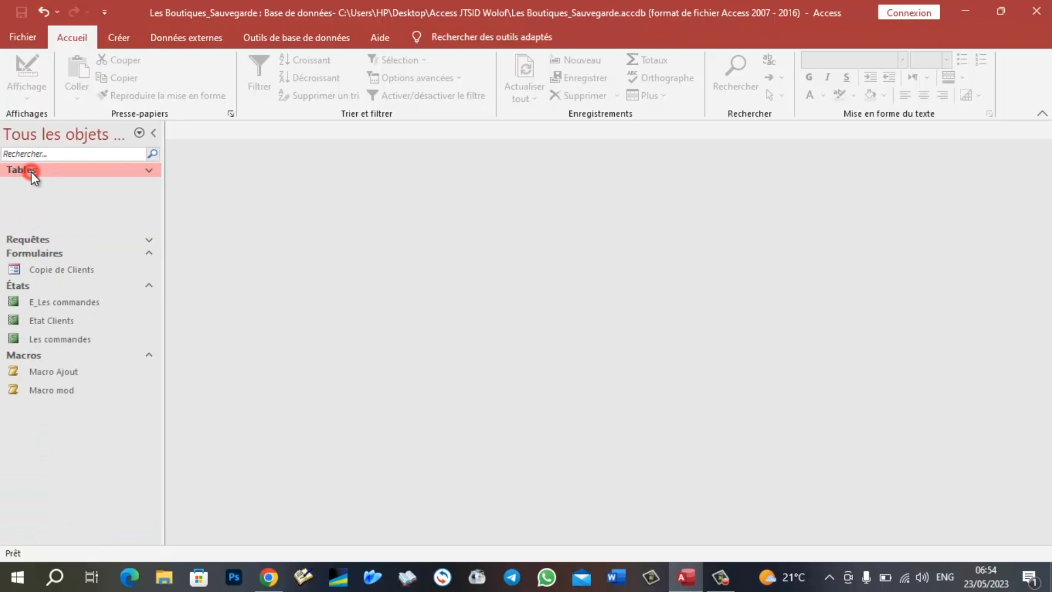
click(28, 231)
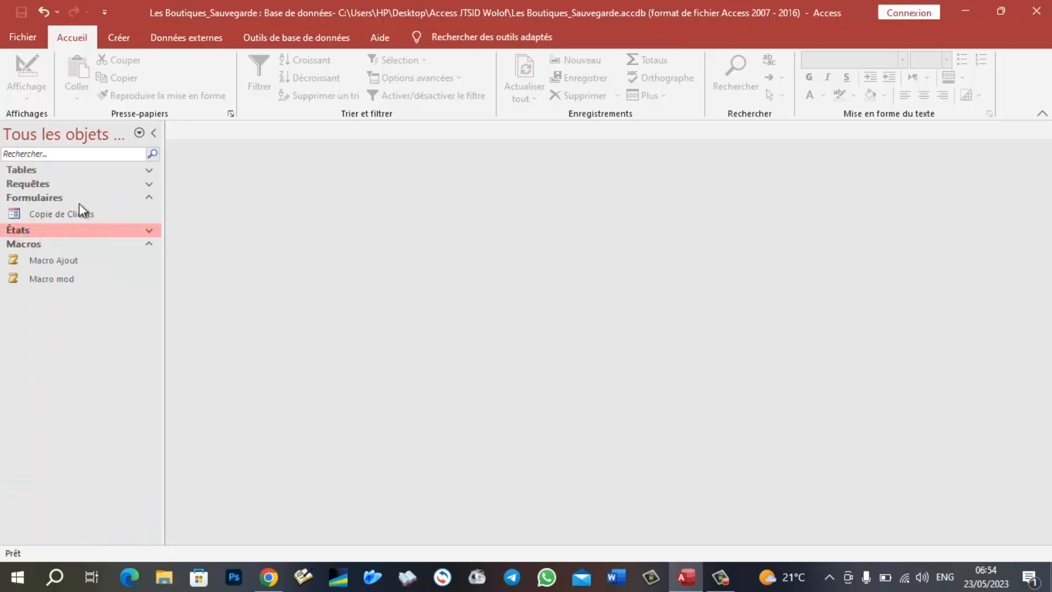
- Run Macro mod and replace the last digit of the fourth client's telephone number with 8
double_click(52, 279)
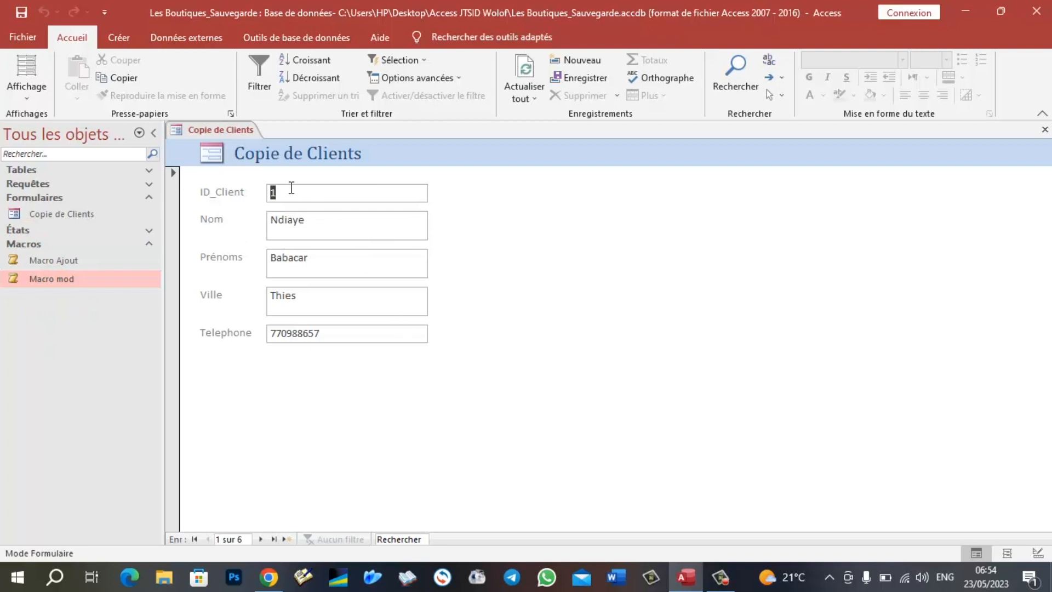
click(261, 539)
click(260, 539)
click(260, 539)
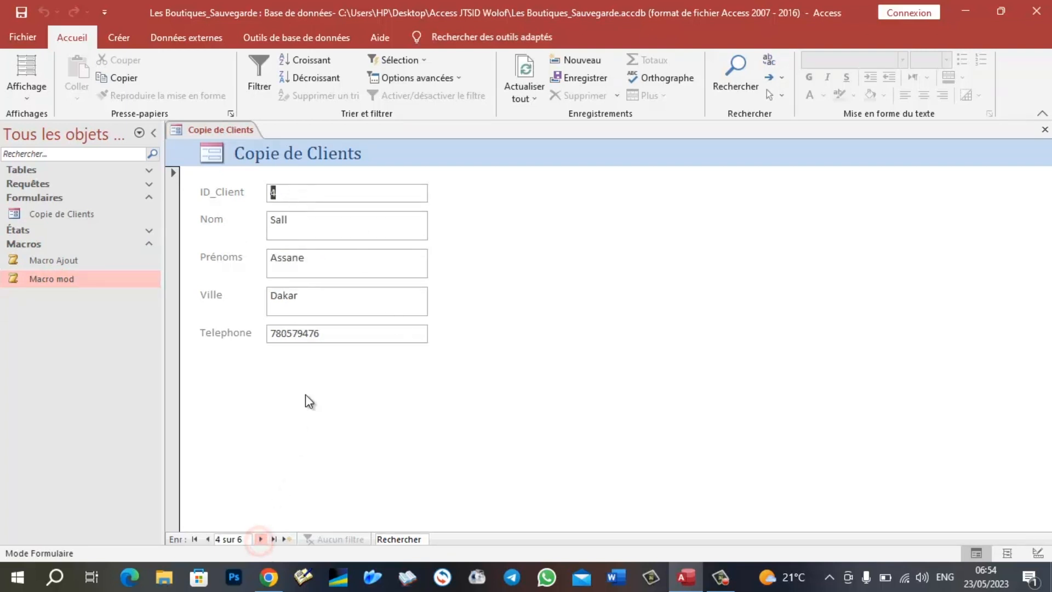
click(328, 332)
key(BackSpace)
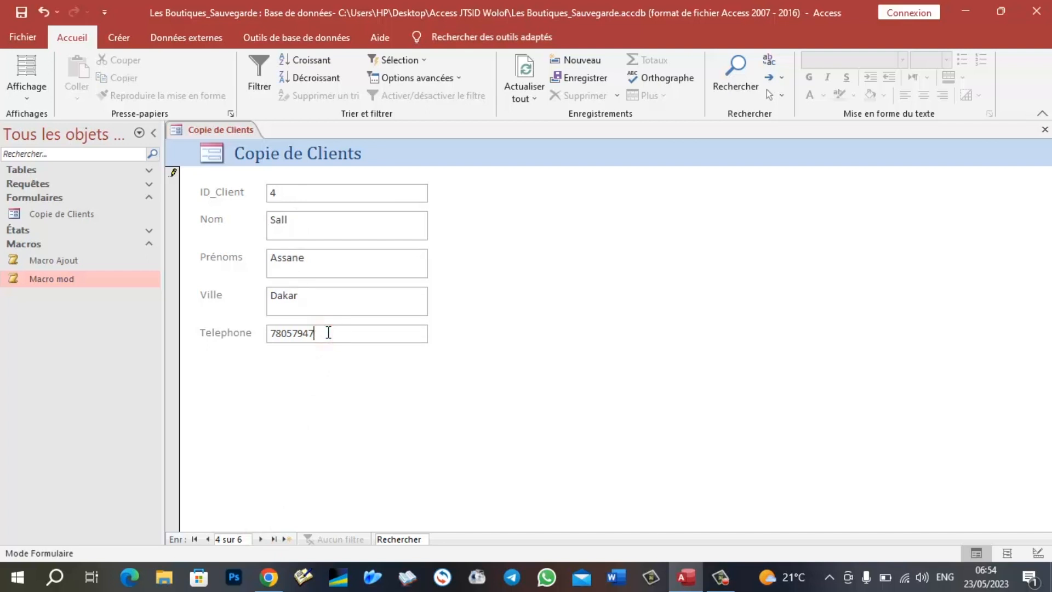
text(8)
click(356, 371)
- View a blank new record and the last existing client record, and close the Copie de Clients form
click(287, 539)
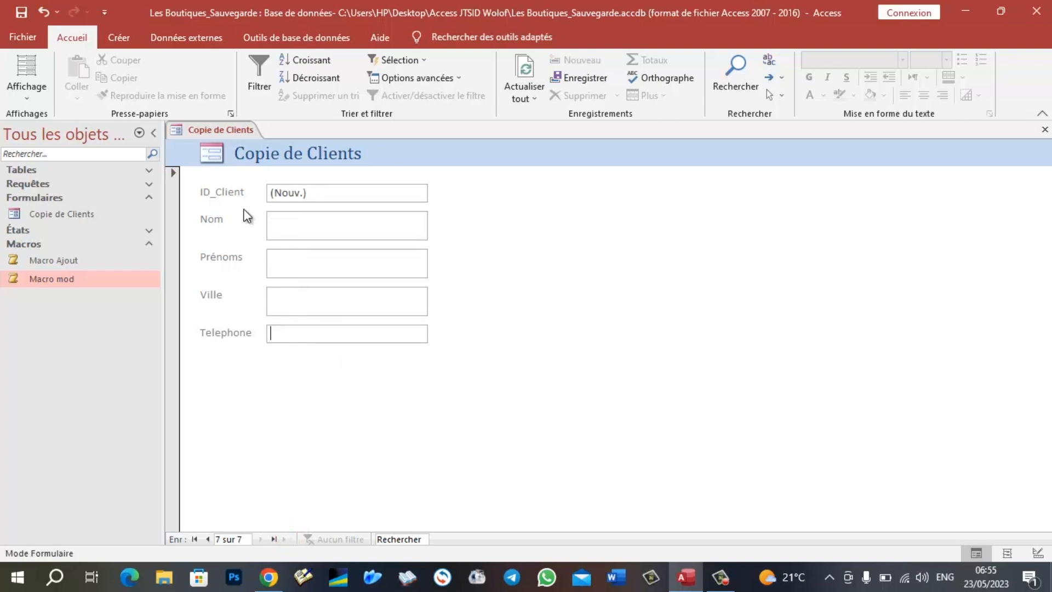
click(206, 538)
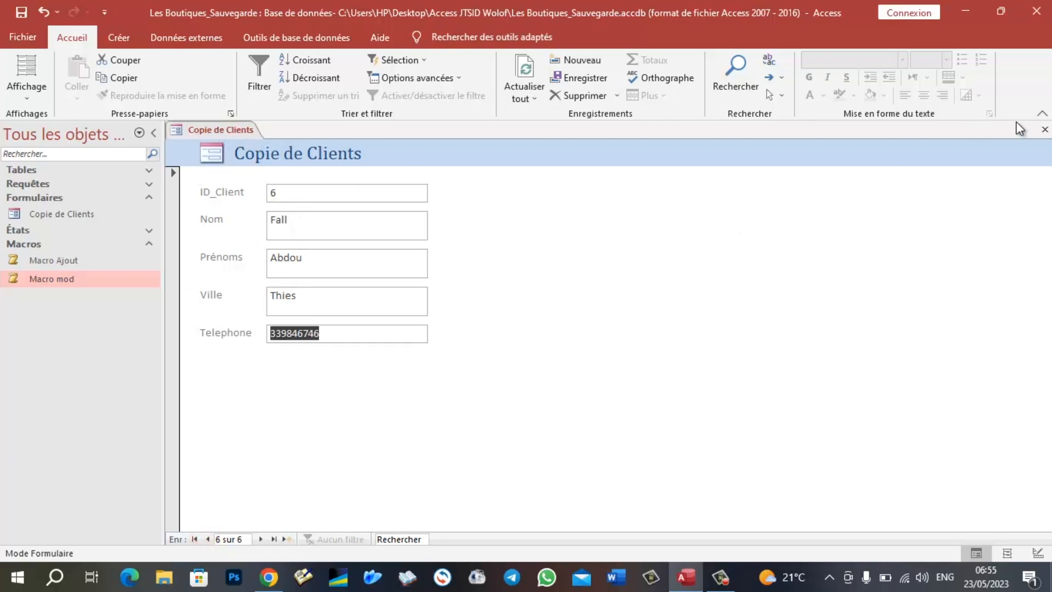
click(1045, 129)
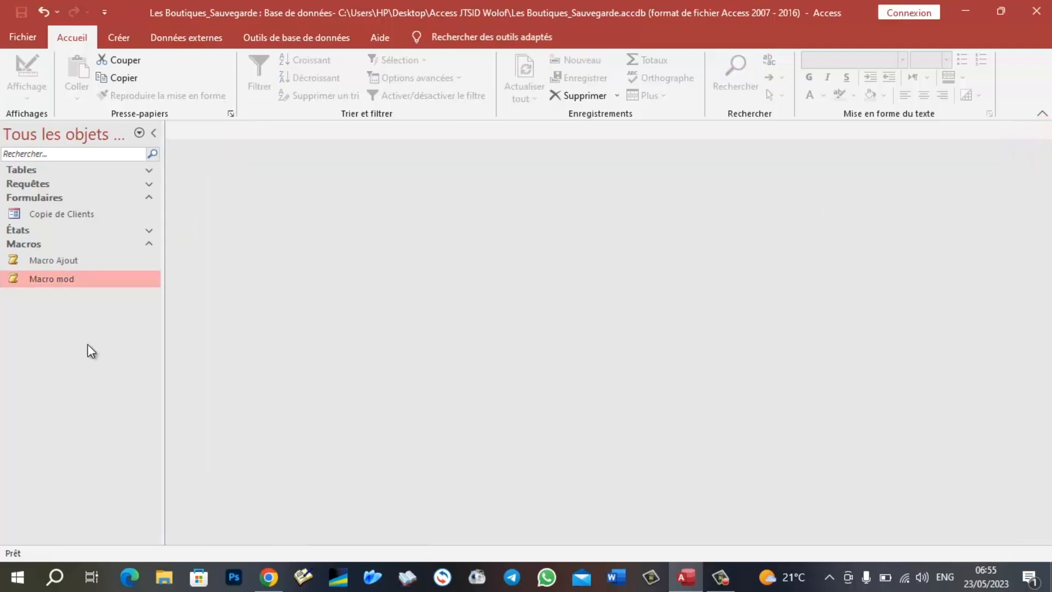
- Create a third macro containing an OuvrirFormulaire action
click(44, 332)
click(119, 39)
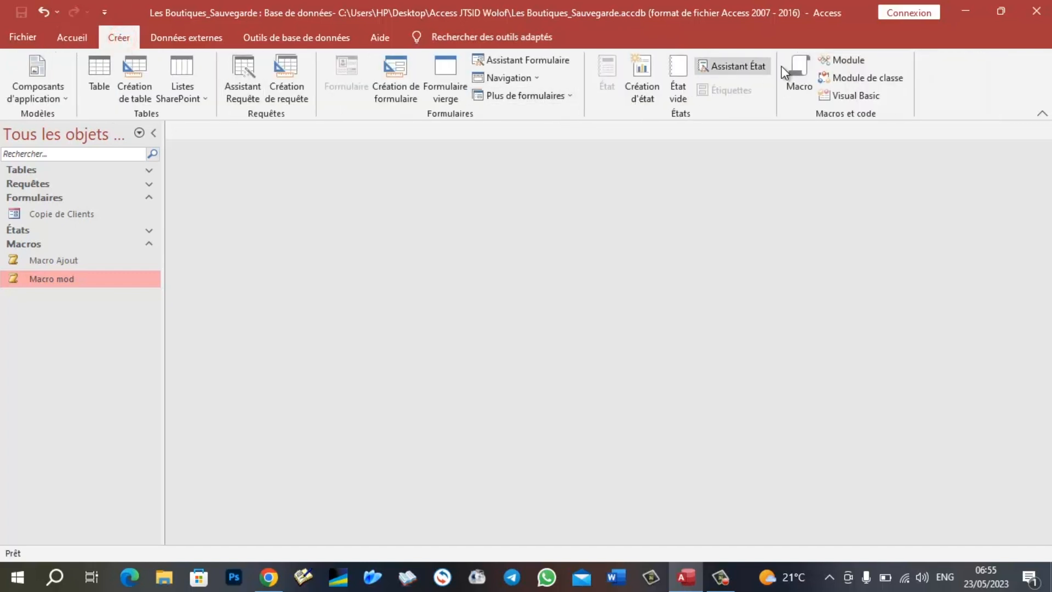
click(802, 69)
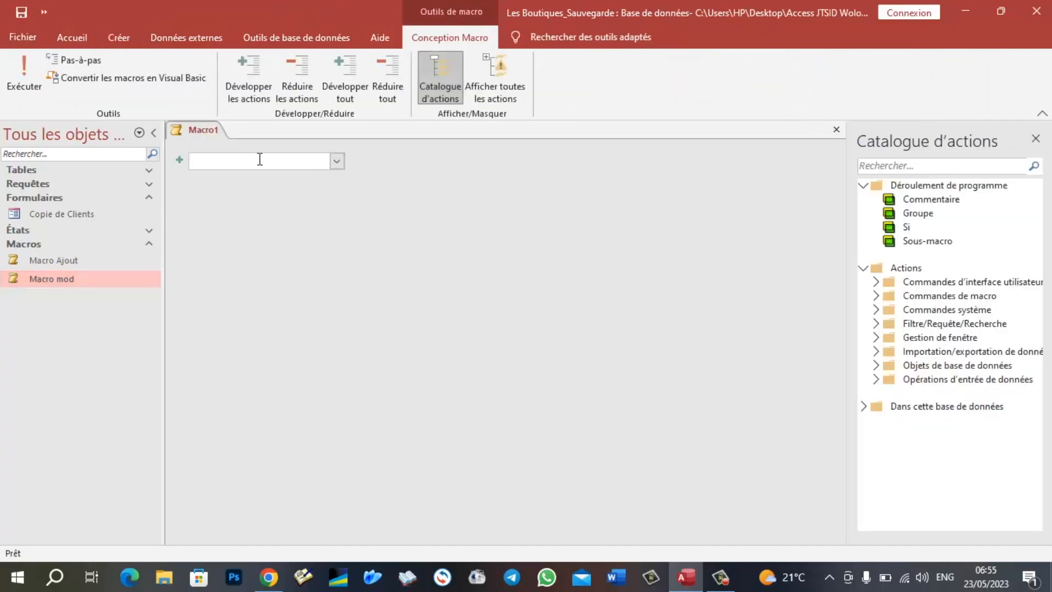
click(336, 162)
scroll(257, 337, down, 10)
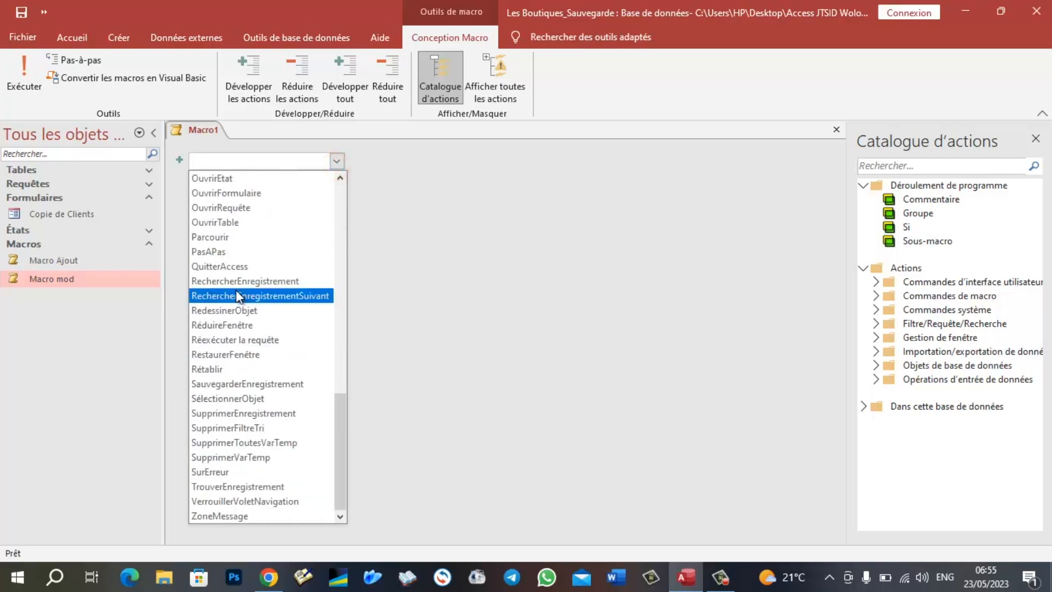
scroll(236, 291, up, 1)
click(230, 236)
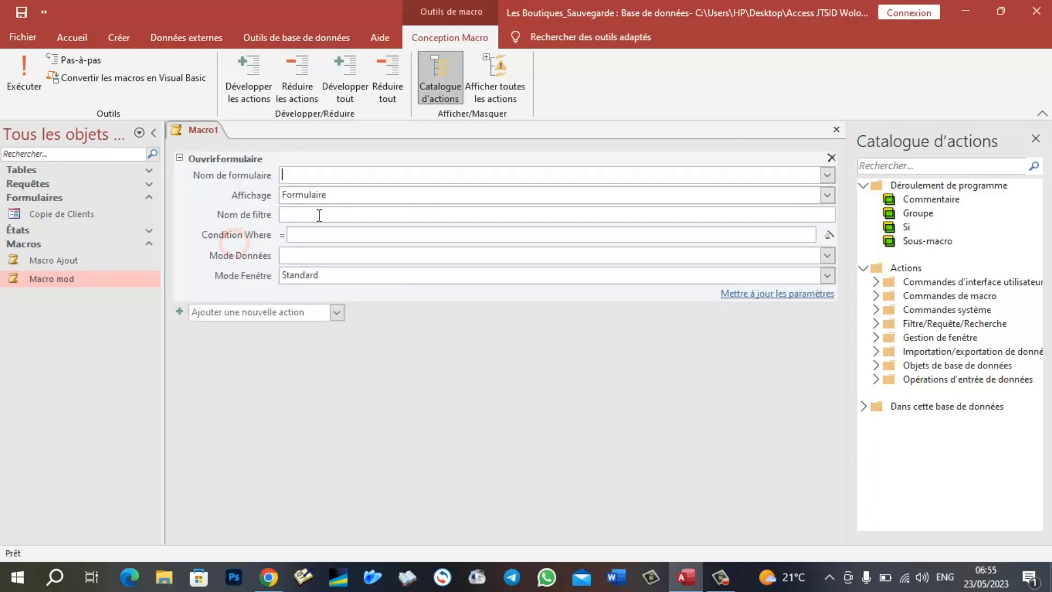
- Set the action's form name to Copie de Clients and its data mode to Lecture seule
click(827, 175)
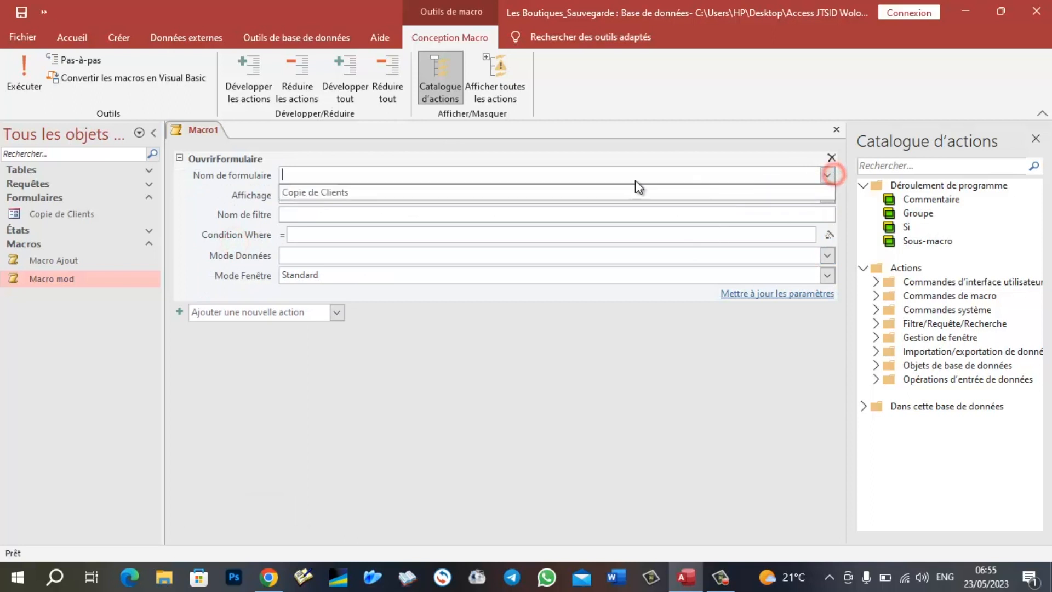
click(415, 194)
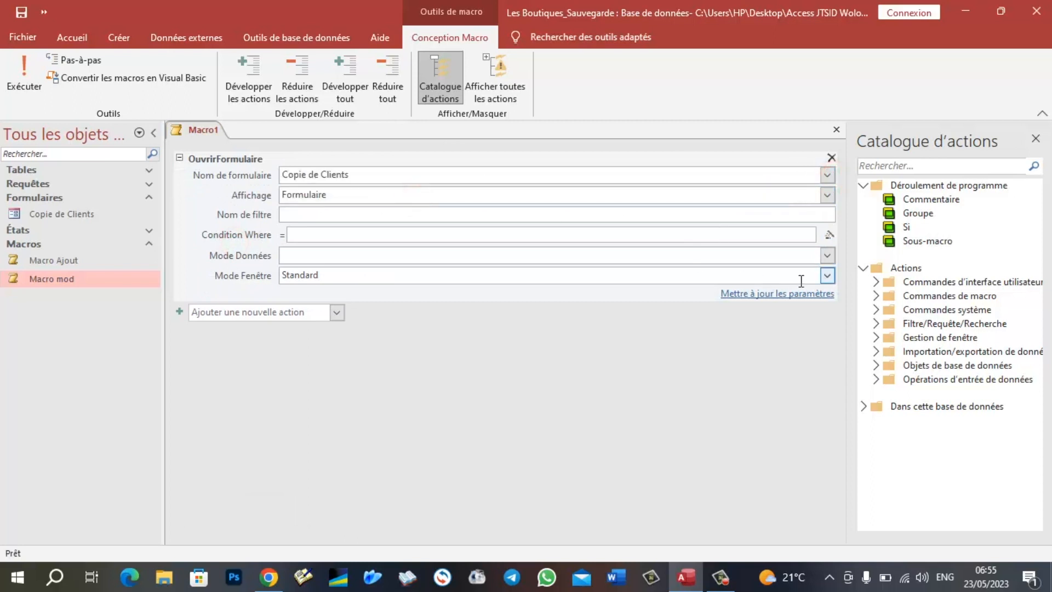
click(827, 256)
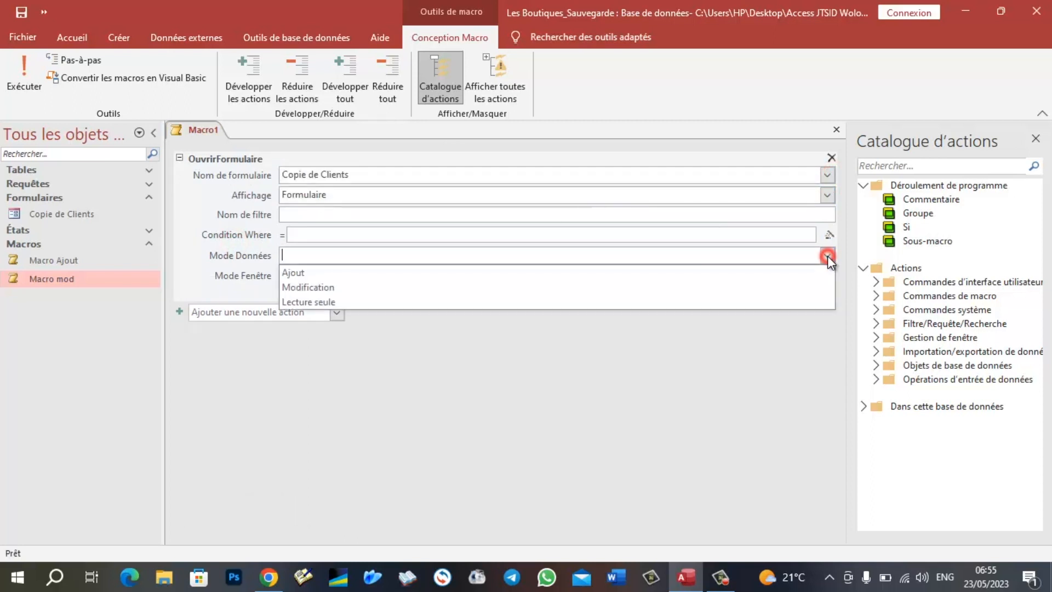
click(424, 306)
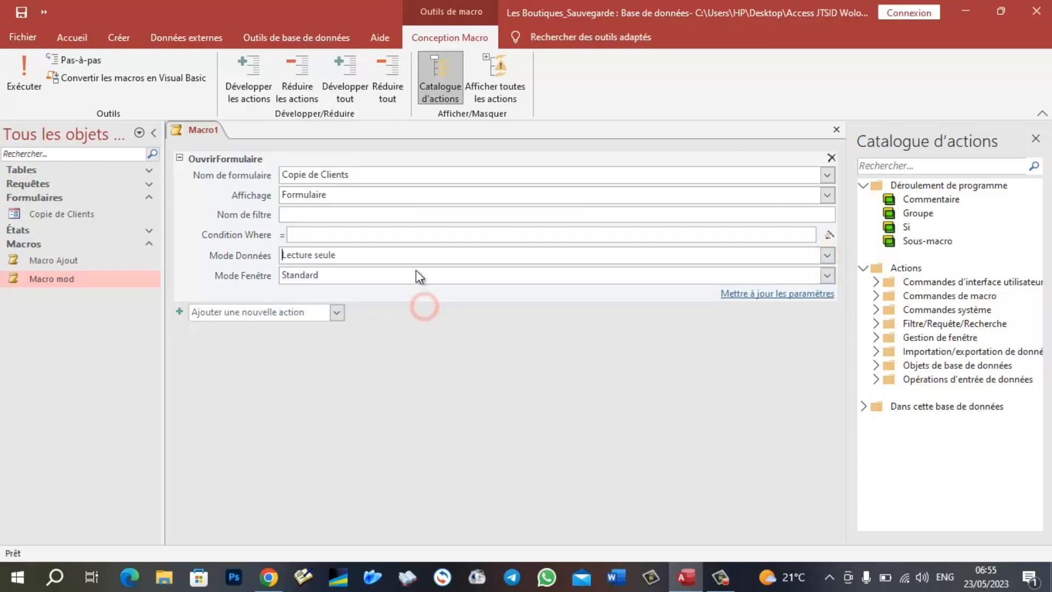
click(343, 451)
- Save the macro as "Macro lecture" and close its design
key(ctrl+s)
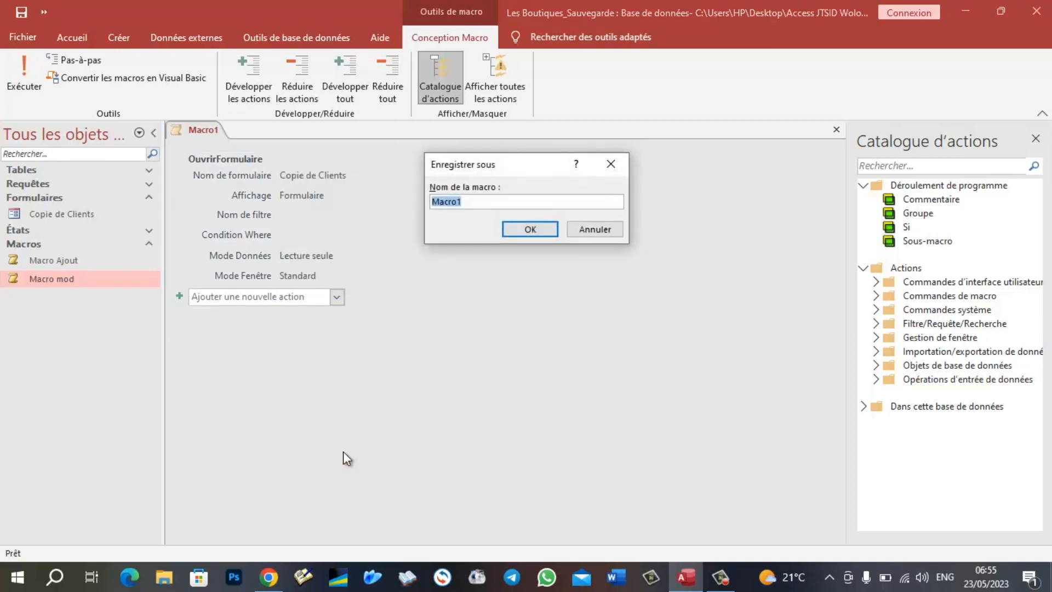
key(Right)
key(BackSpace)
text(les)
key(BackSpace)
key(BackSpace)
text(cture)
click(523, 221)
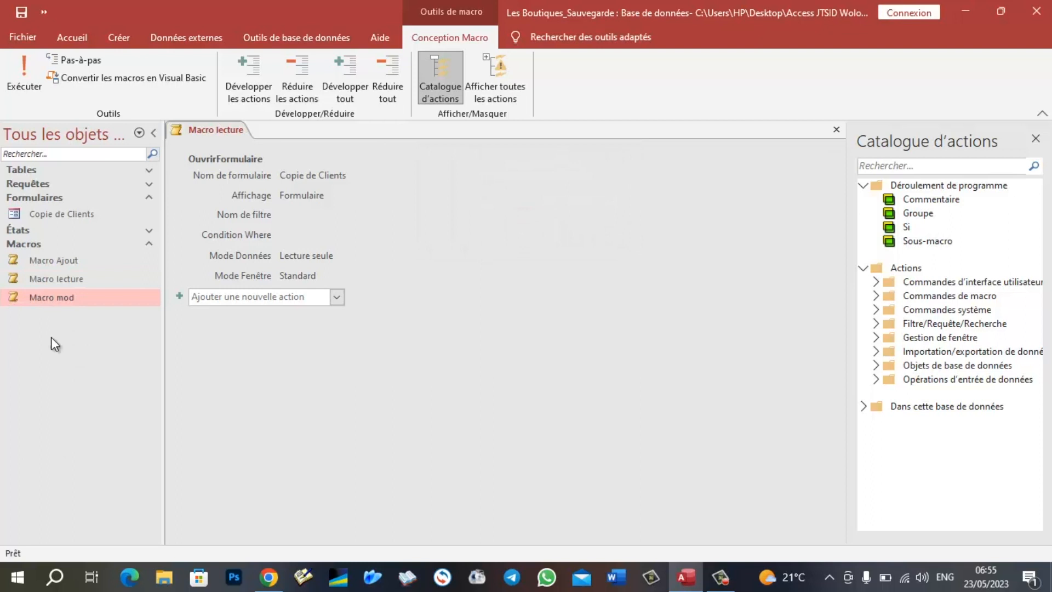
click(836, 129)
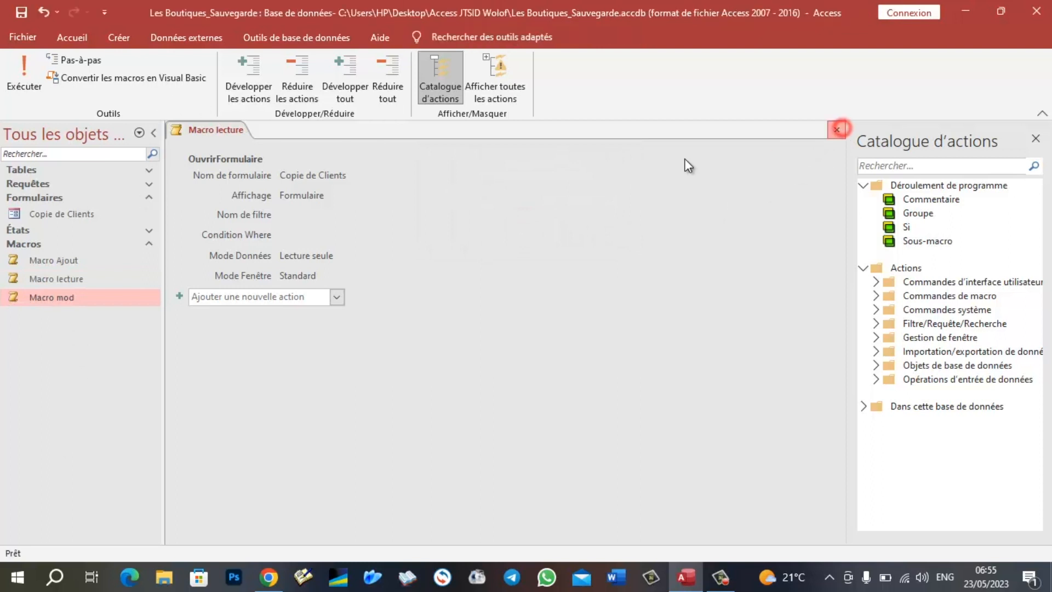
- Run Macro lecture and browse the Copie de Clients form to the fourth client record
double_click(56, 280)
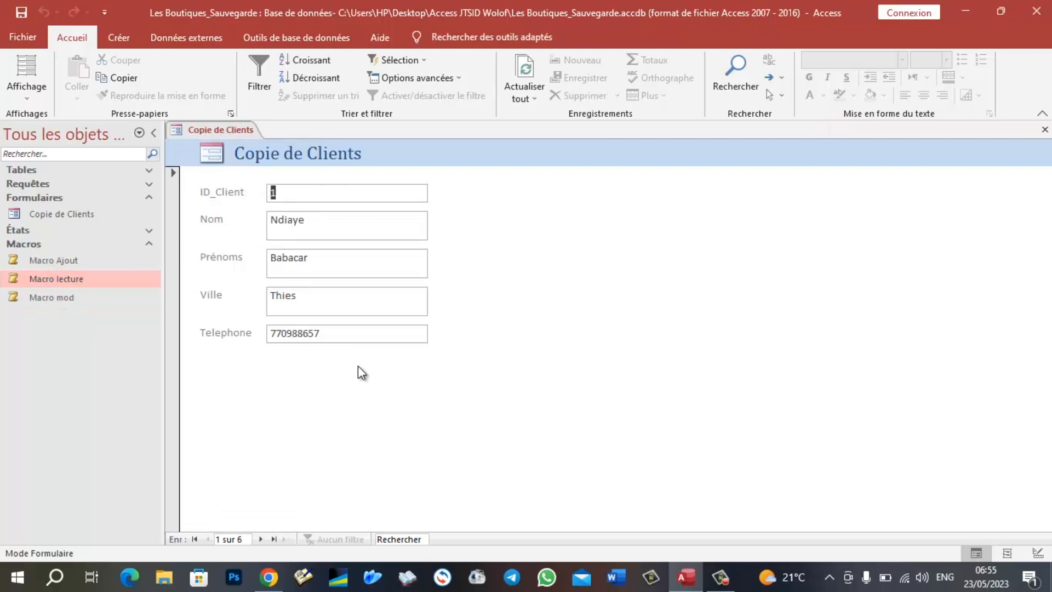
click(261, 540)
click(262, 540)
click(262, 539)
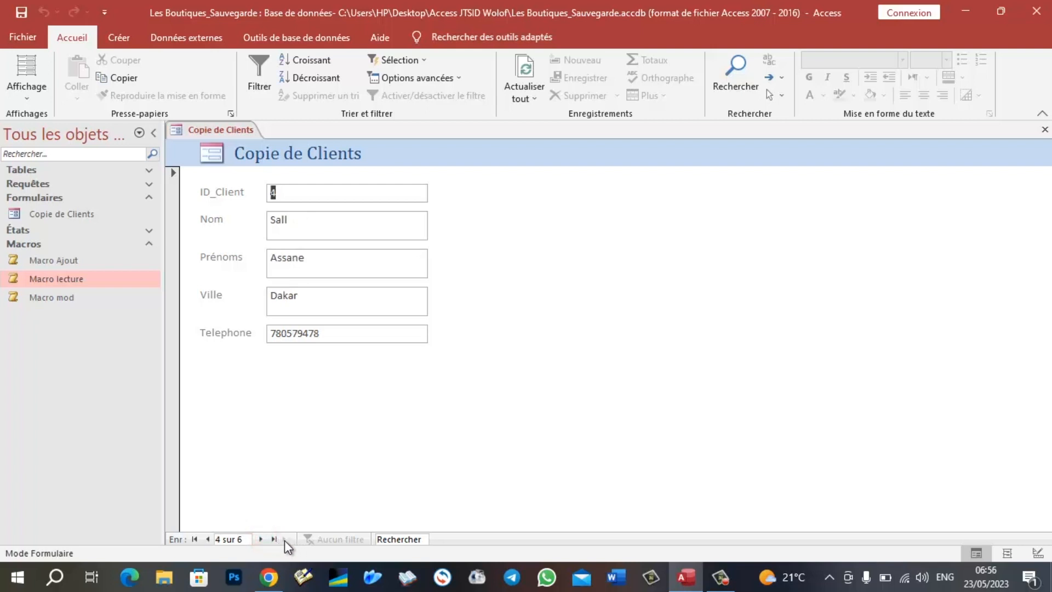
- Try to delete the last five digits of the fourth client's telephone number, and close the form
click(335, 334)
drag(336, 333, 293, 333)
key(Delete)
key(Delete)
key(Delete)
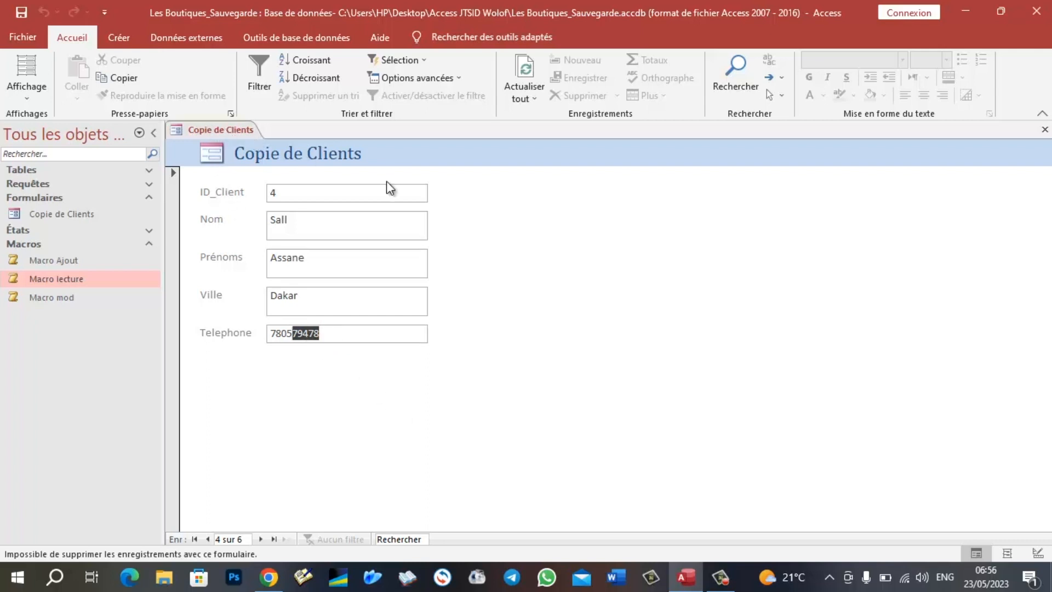
click(1044, 132)
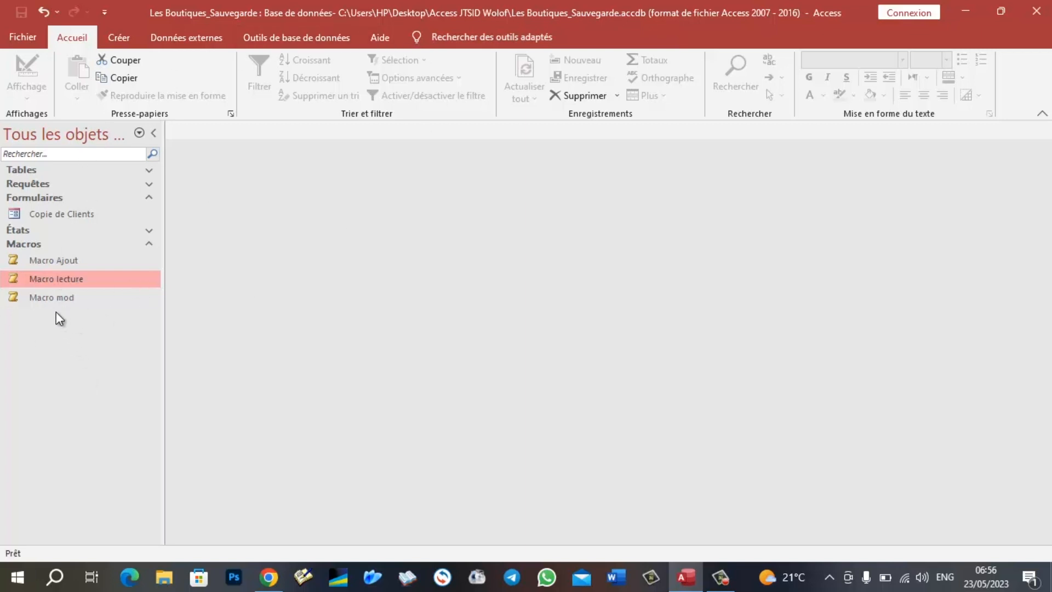
- Run Macro mod to view the Copie de Clients form in Modification mode, and close the form
double_click(49, 298)
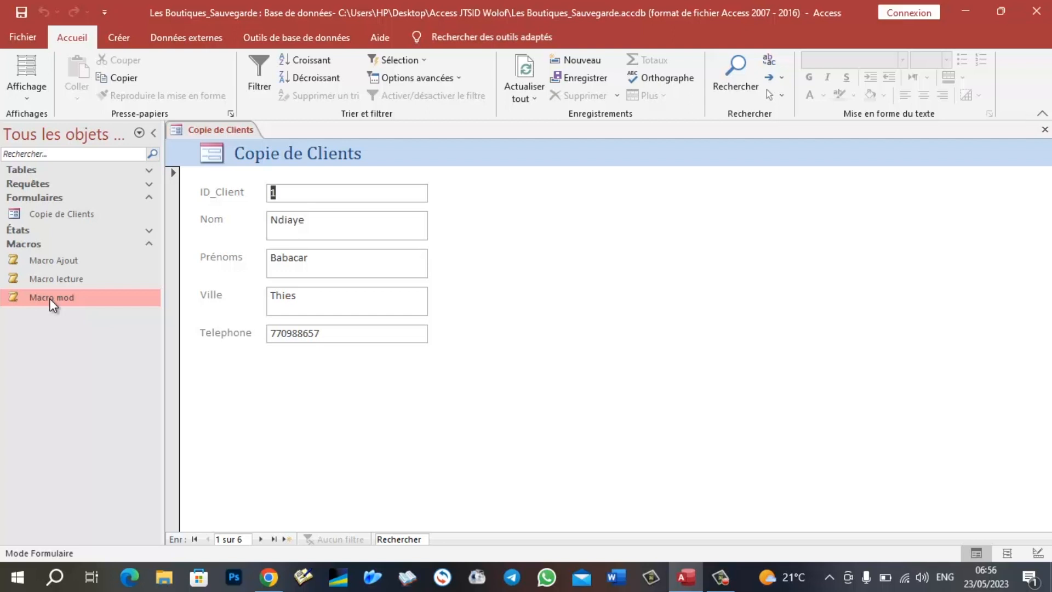
click(1045, 130)
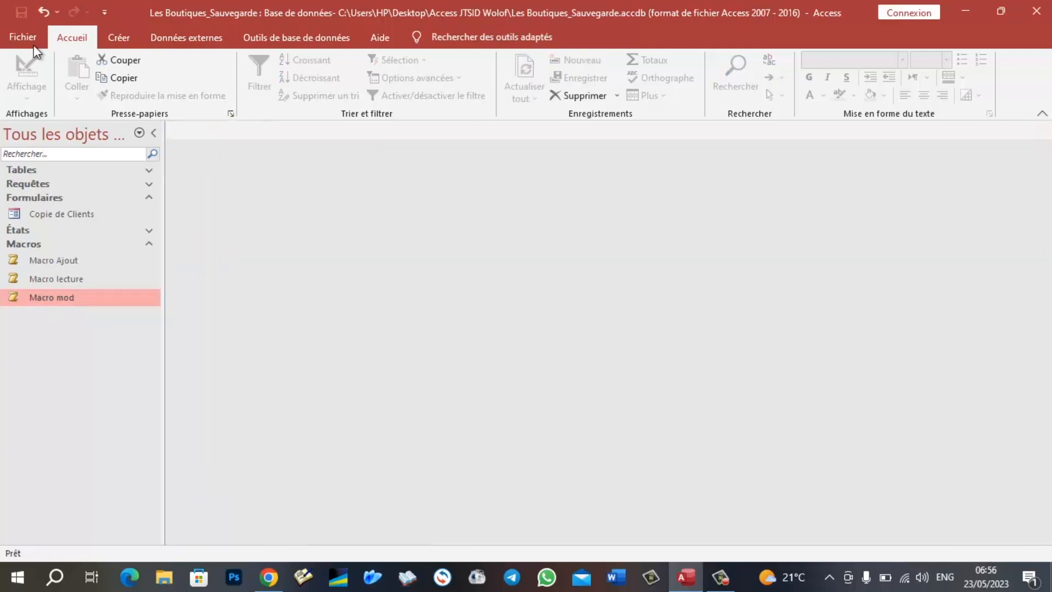
- Create a macro with an ExécuterMacro action that runs Macro mod
click(119, 36)
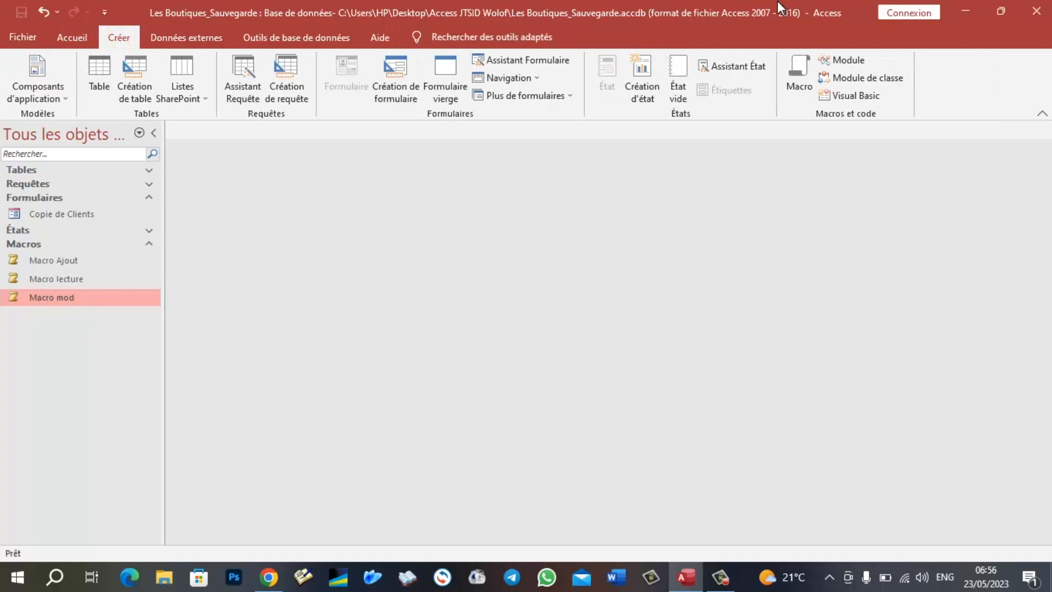
click(799, 70)
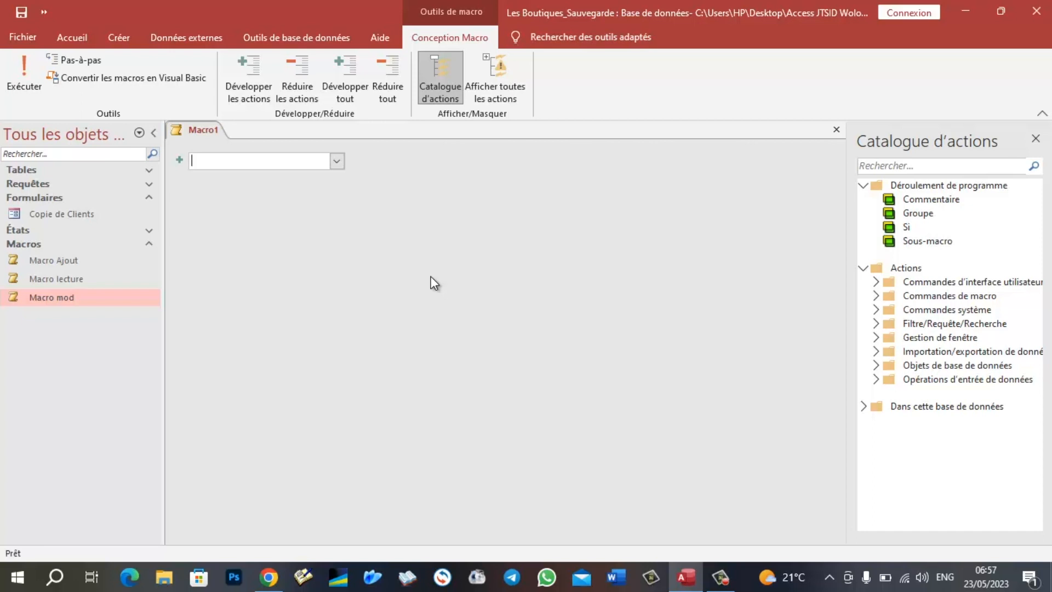
click(338, 161)
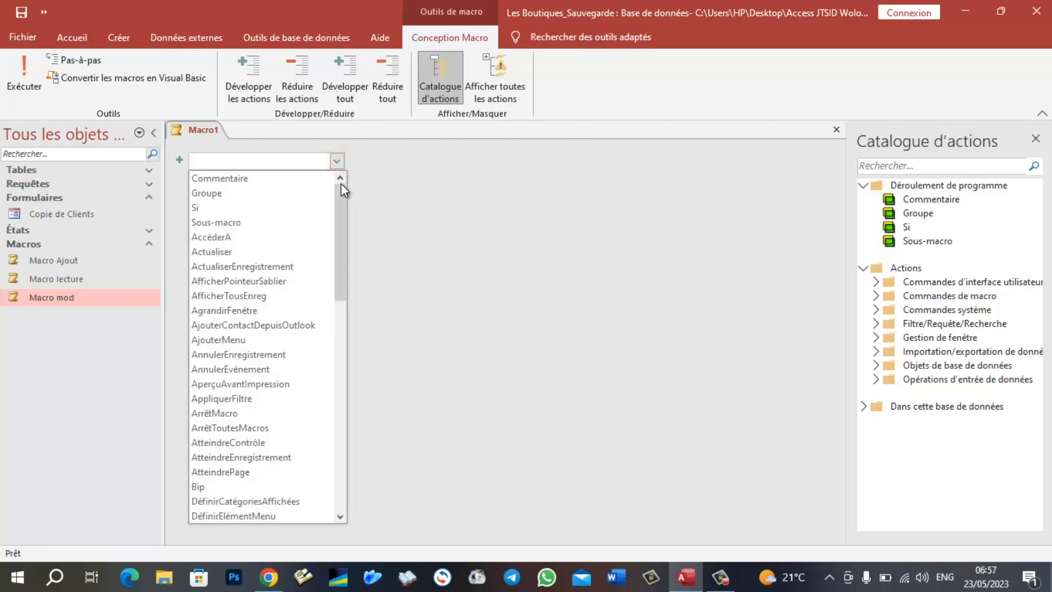
drag(337, 221, 339, 313)
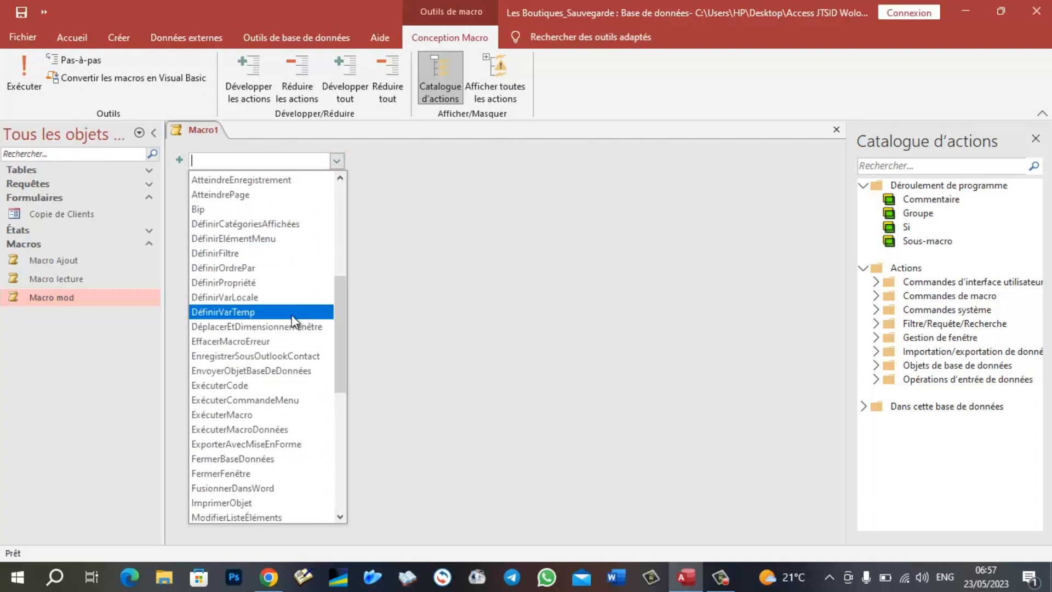
click(220, 415)
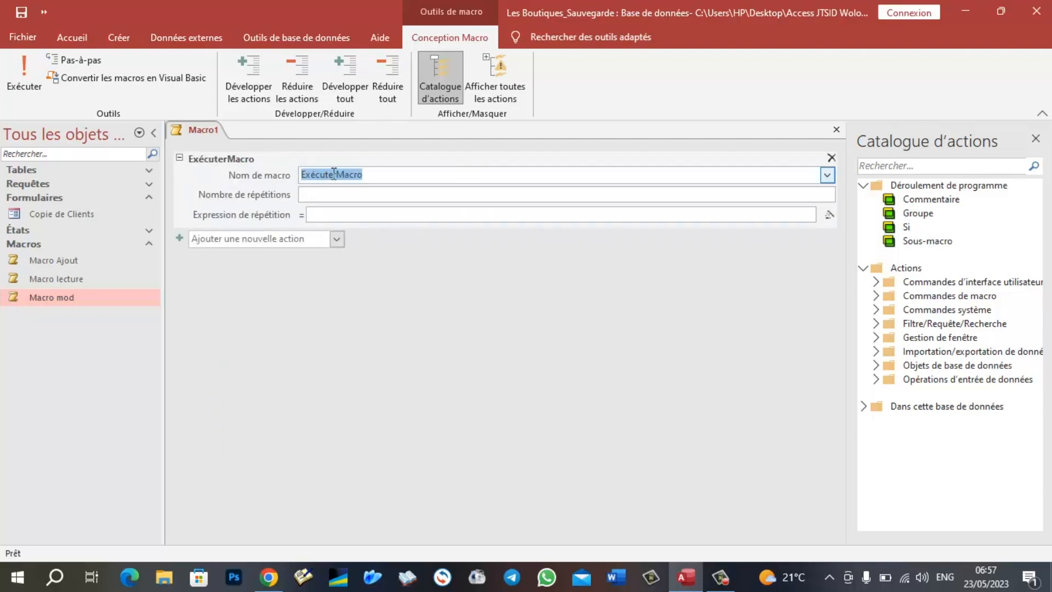
click(827, 175)
click(353, 218)
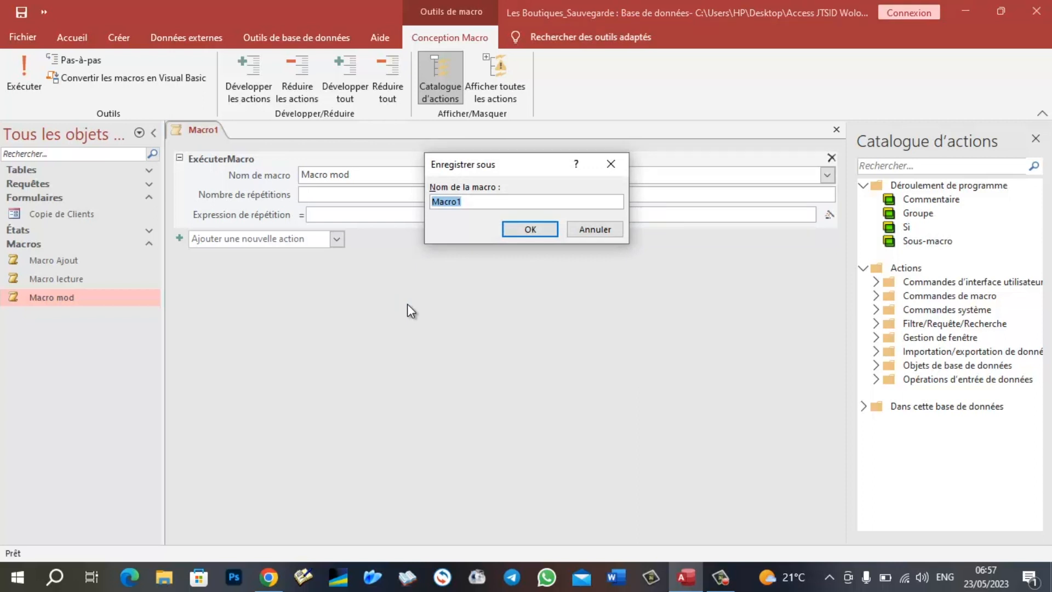
- Save the macro as "Autoexec" and close its design
text(Autoexec)
click(542, 228)
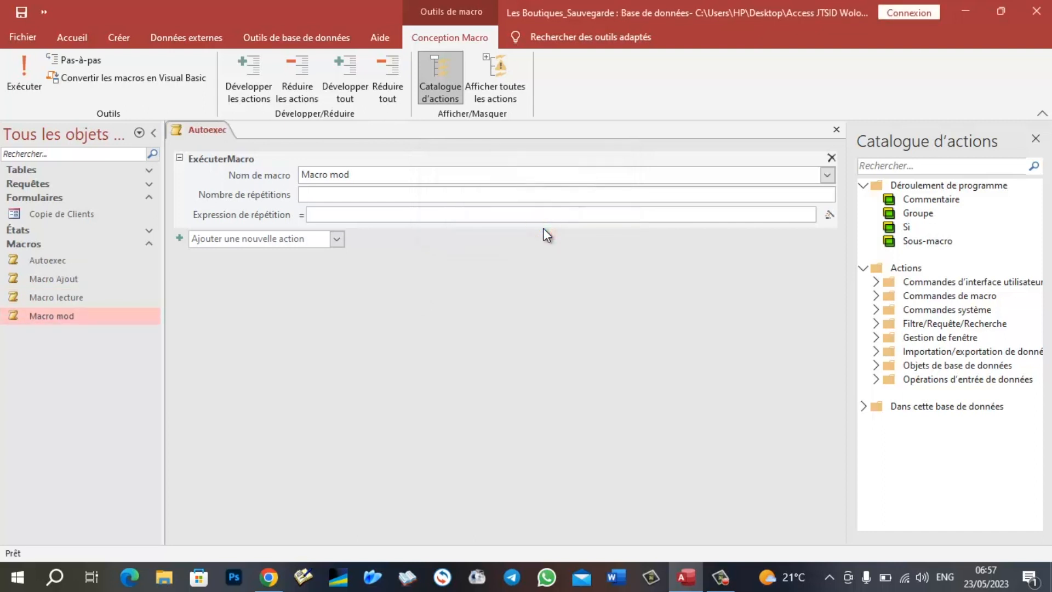
click(837, 130)
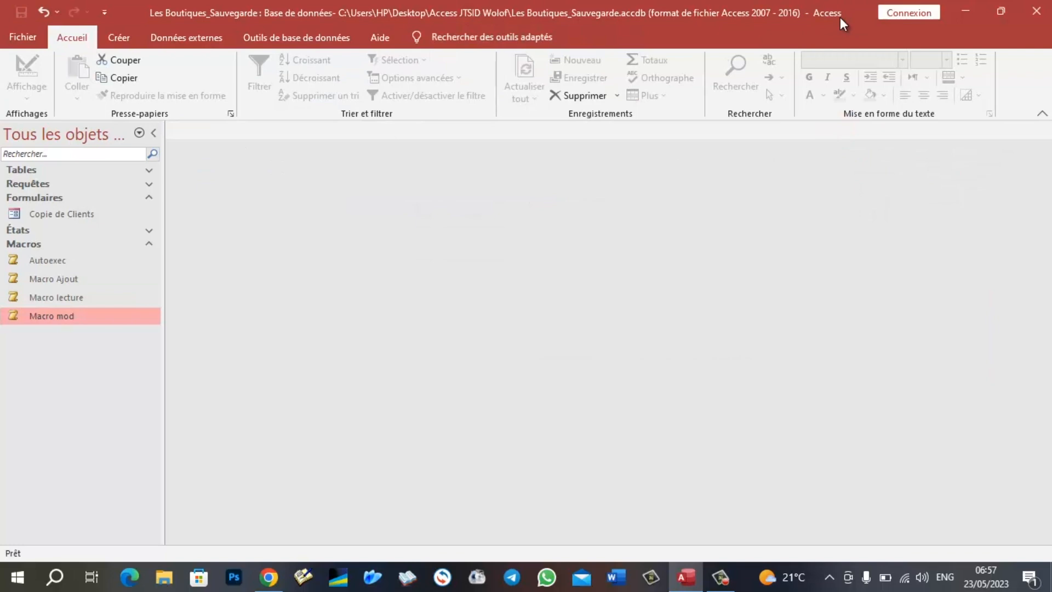
- Restart Access with the Les Boutiques_Sauvegarde database to test Autoexec, and collapse the navigation pane
click(1030, 14)
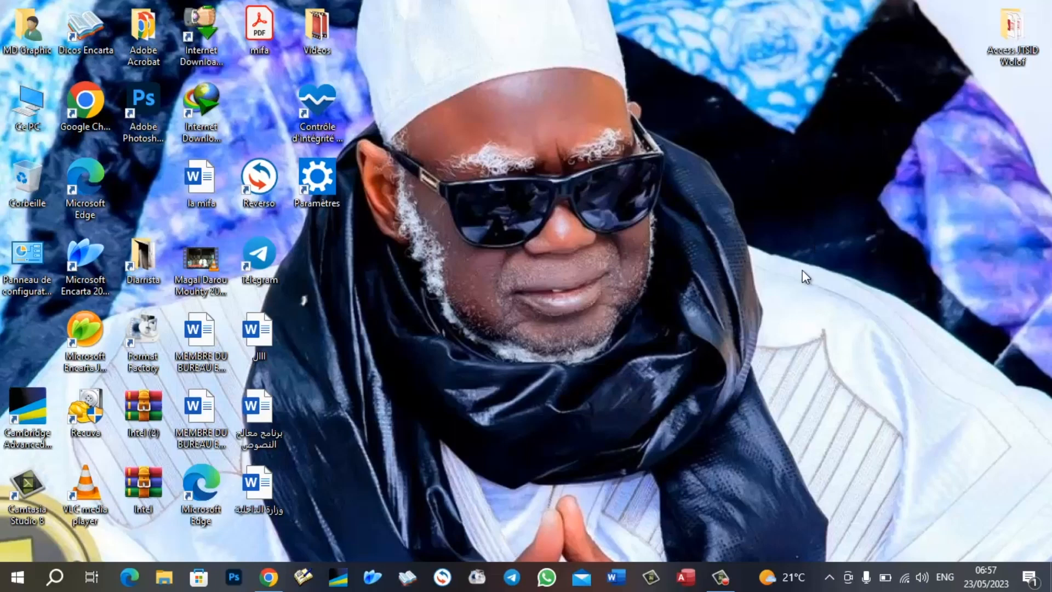
click(696, 583)
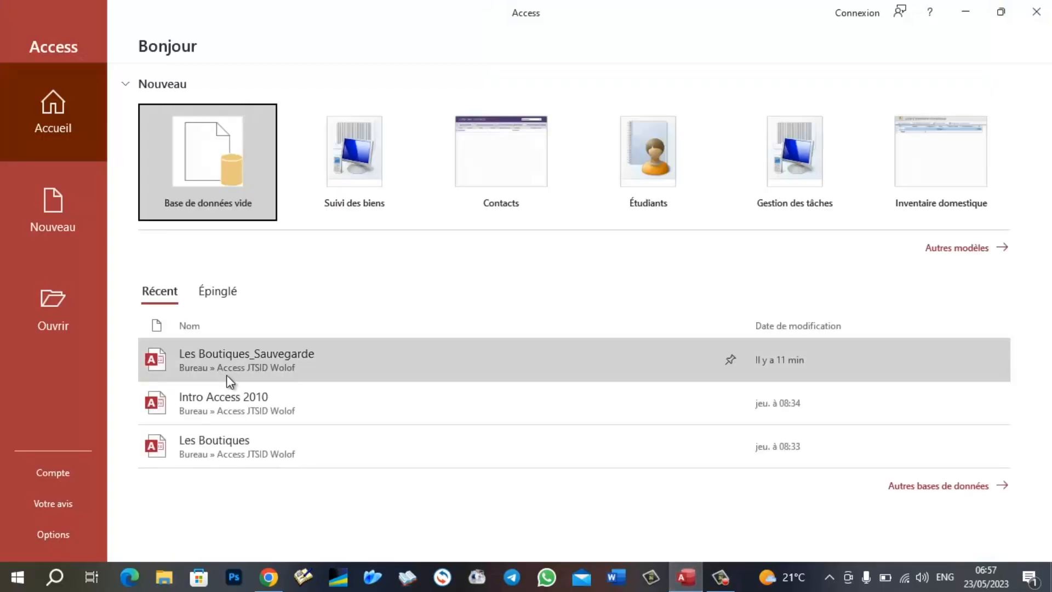
click(255, 363)
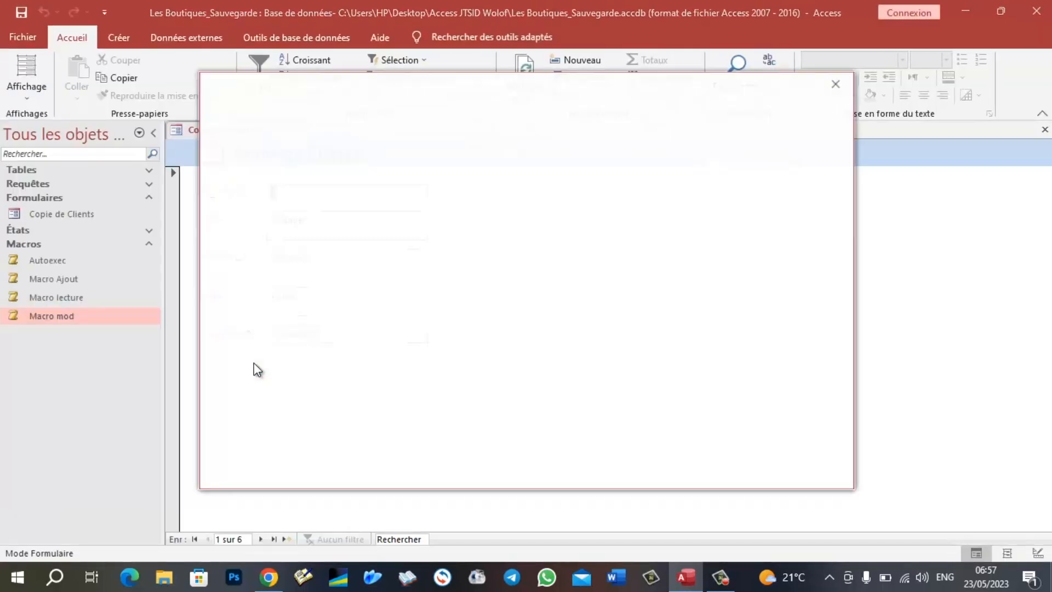
click(837, 83)
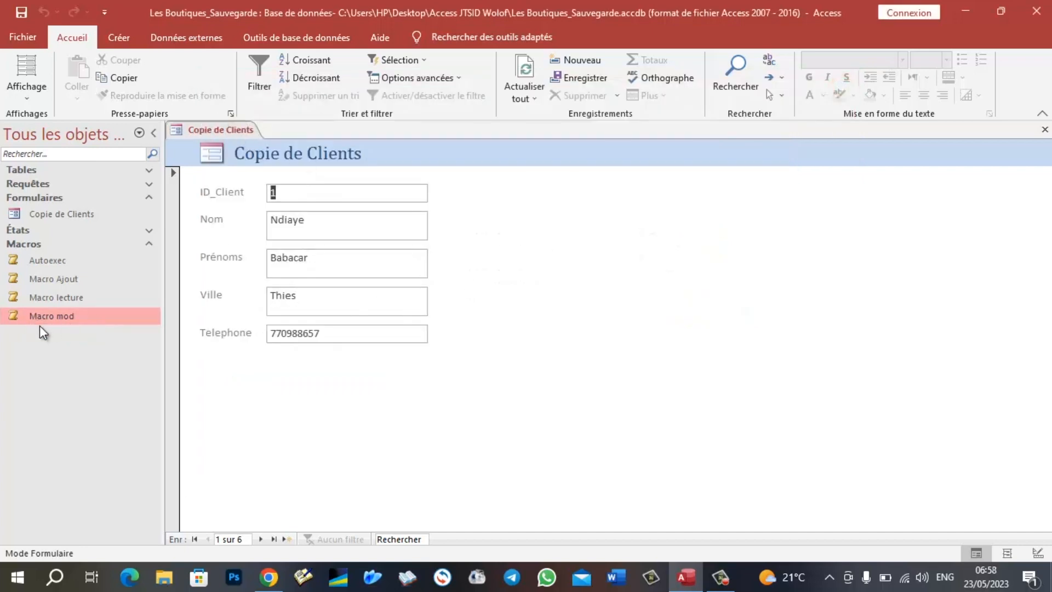
click(152, 134)
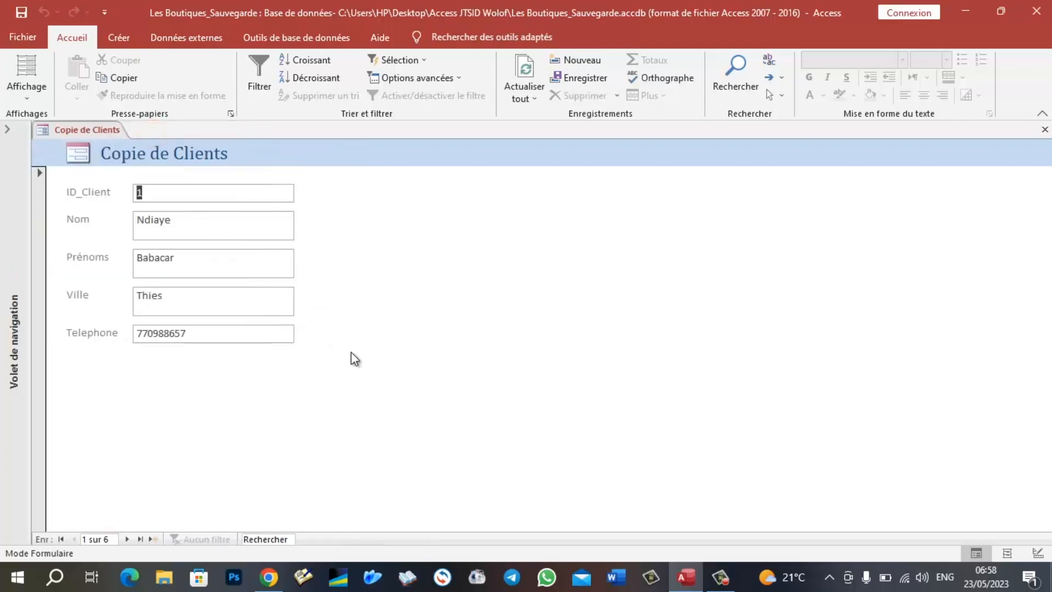